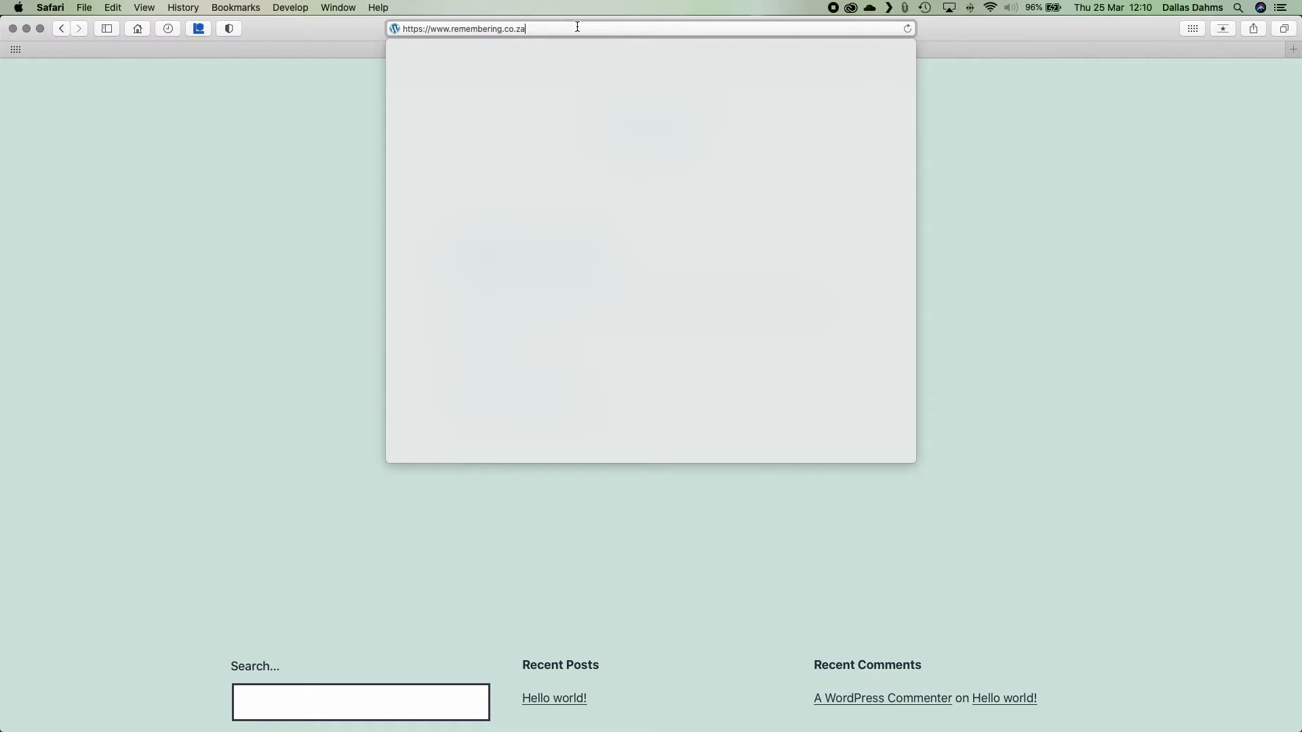
Log in to the remembering.co.za WordPress admin at /wp-admin using the saved Admin login.
key("Return")
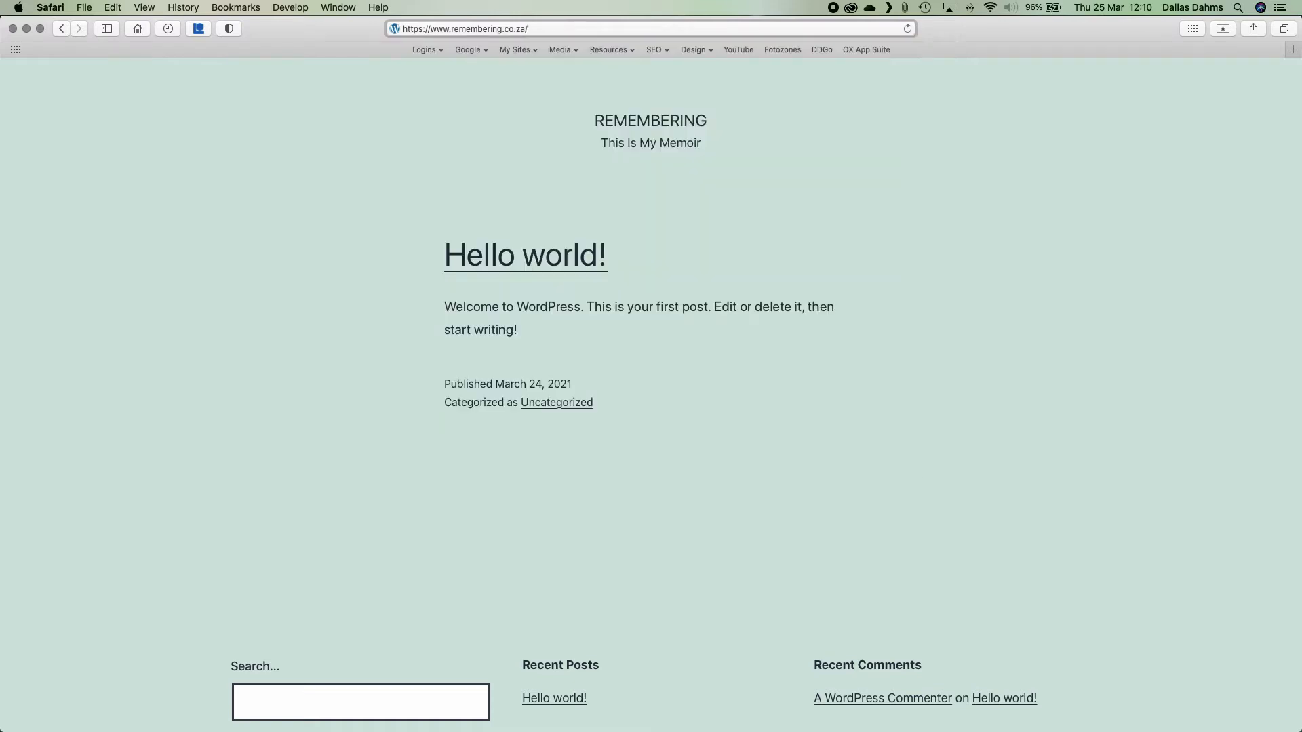
type("wp-admin")
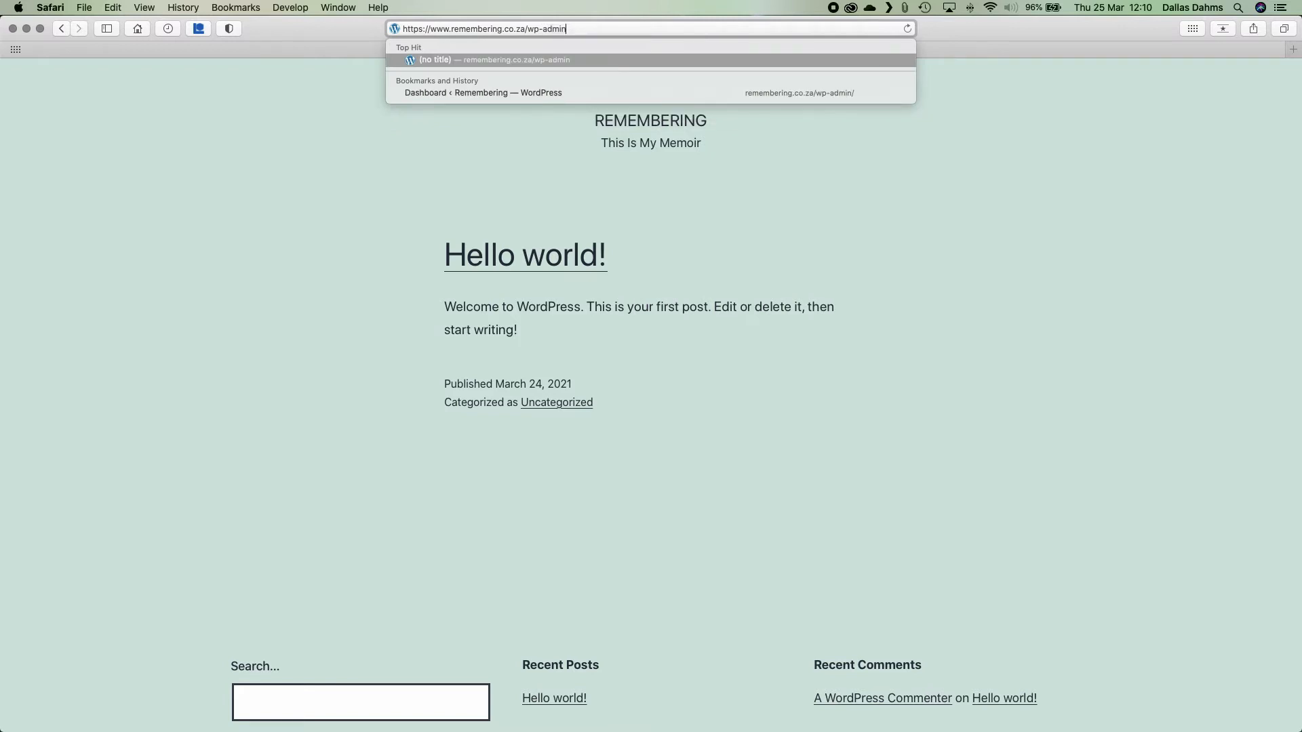
key("Return")
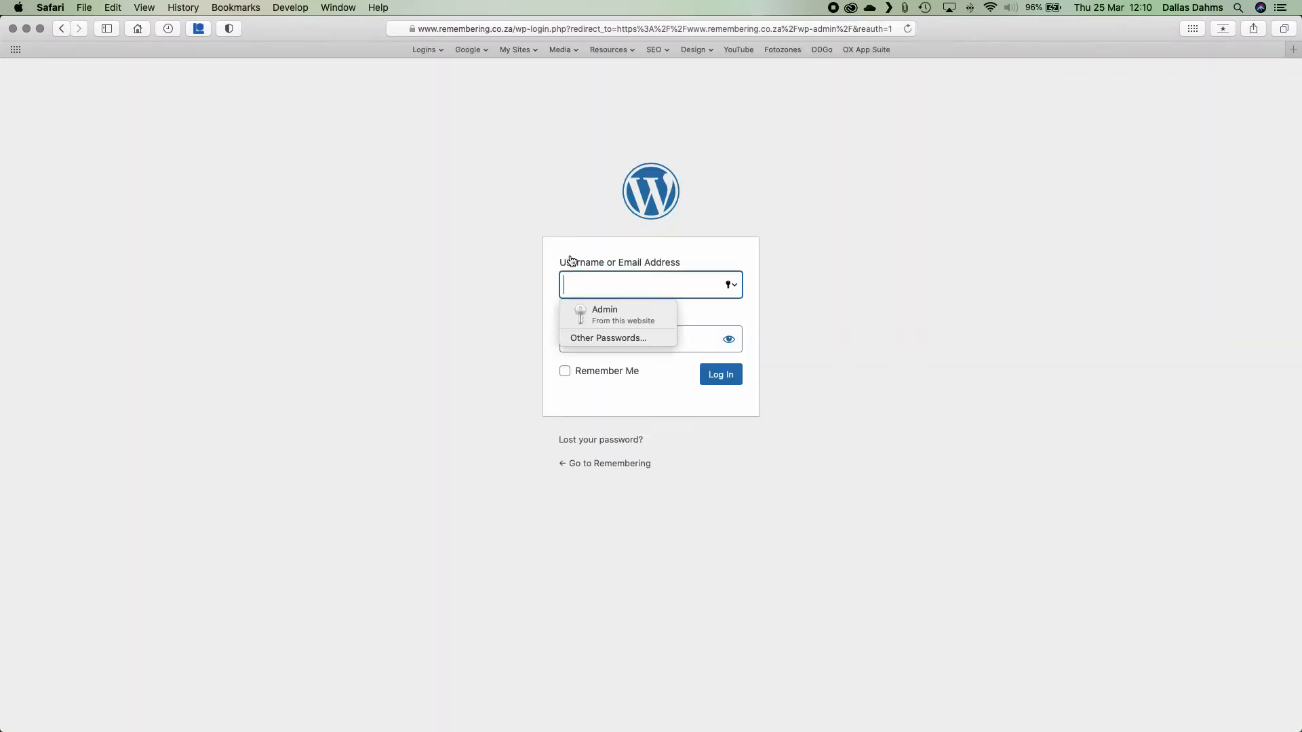
left_click(603, 311)
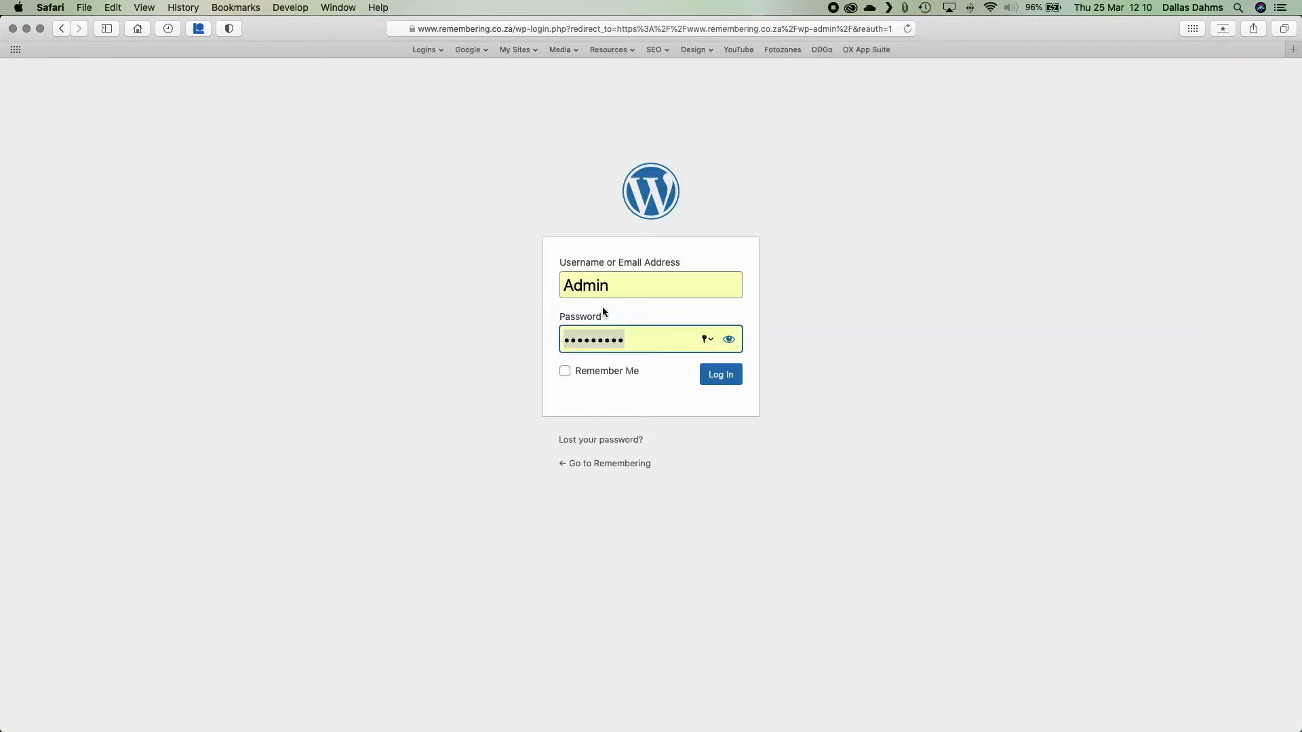
left_click(719, 377)
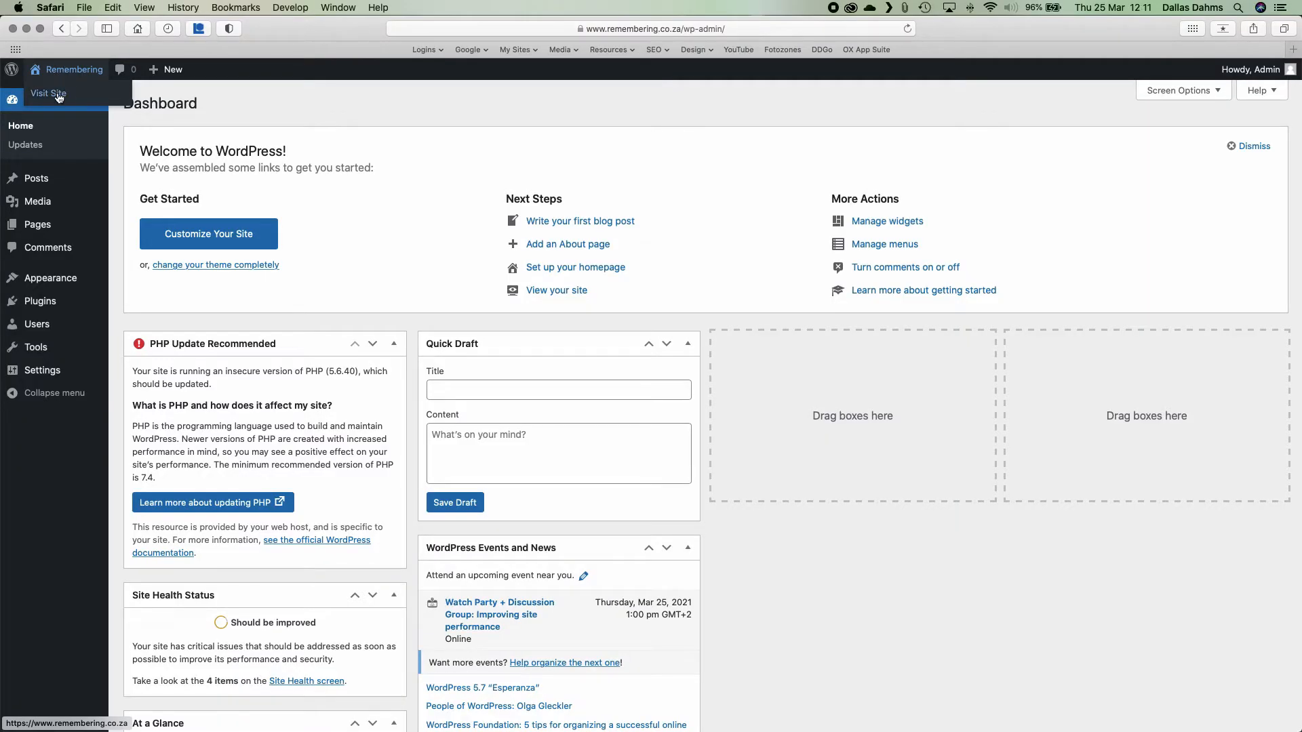
Open the live site in a new tab and go to its /cpanel login page.
left_click(59, 99, "super")
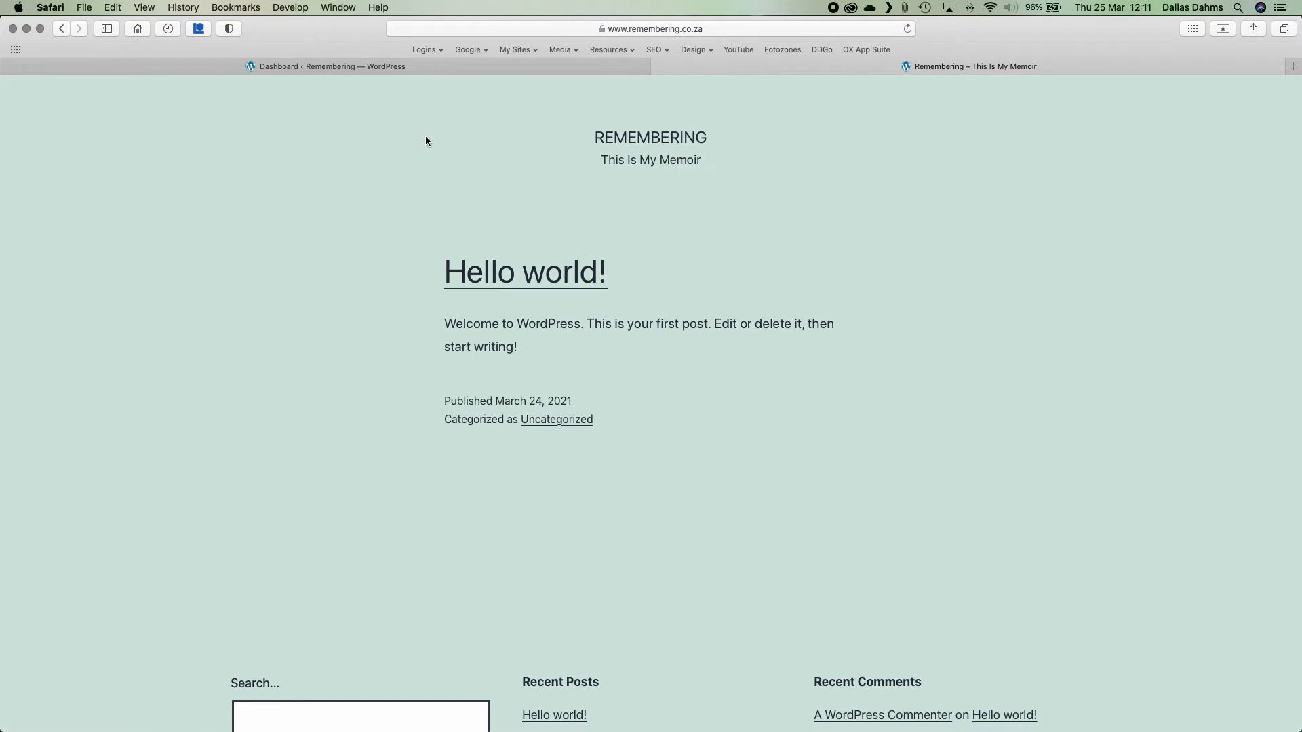
left_click(709, 27)
left_click(548, 30)
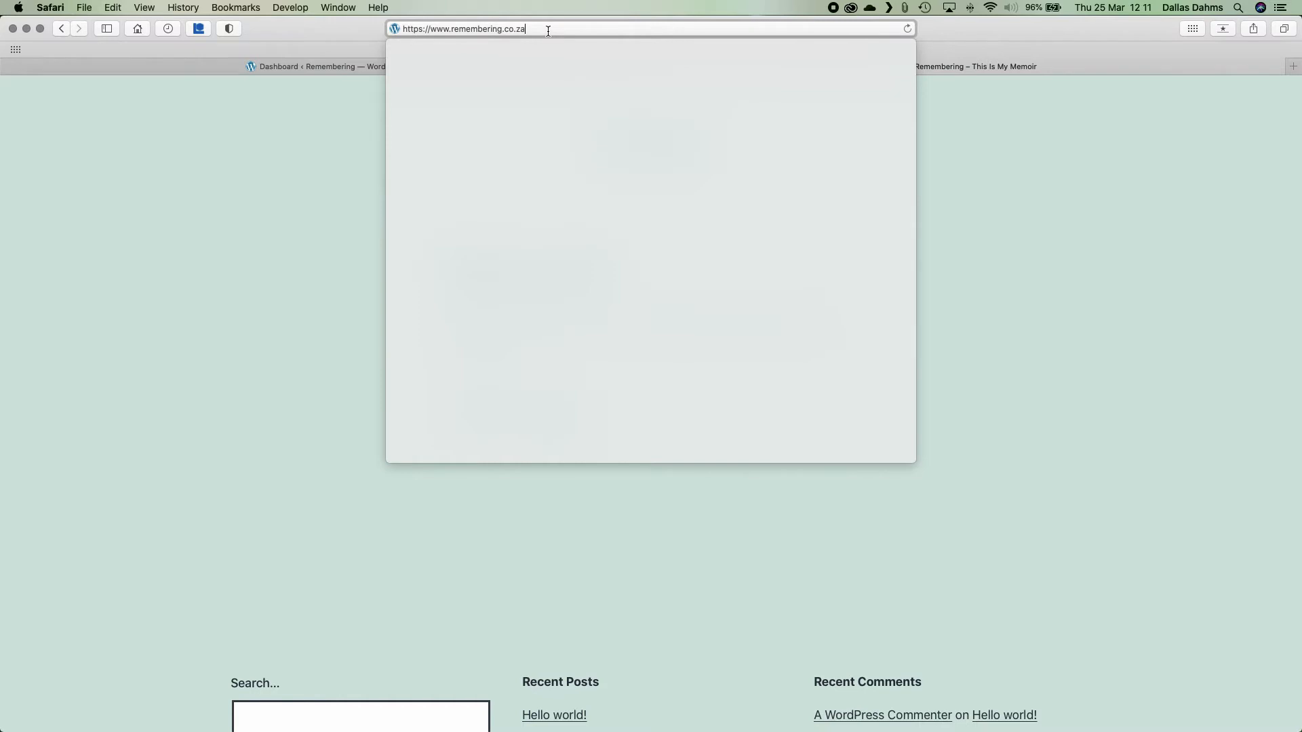
type("wp")
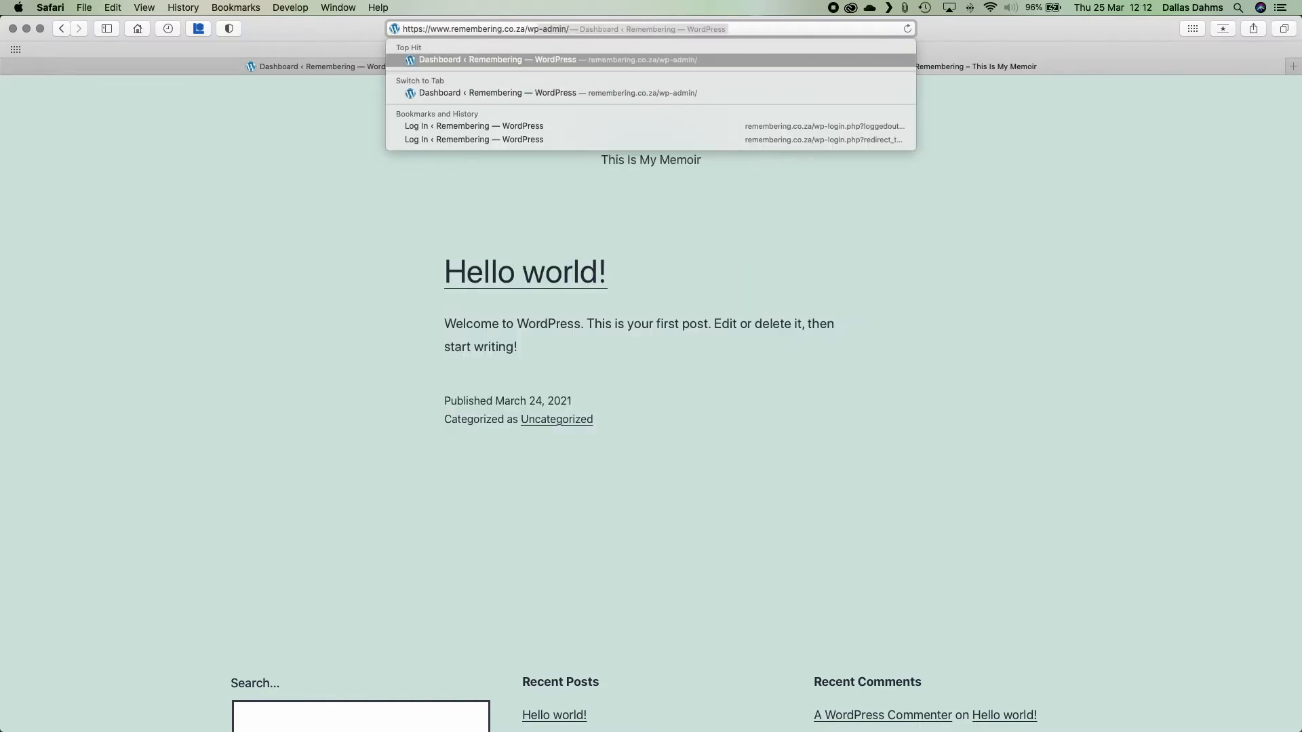
key("BackSpace")
key("BackSpace")
key("BackSpace")
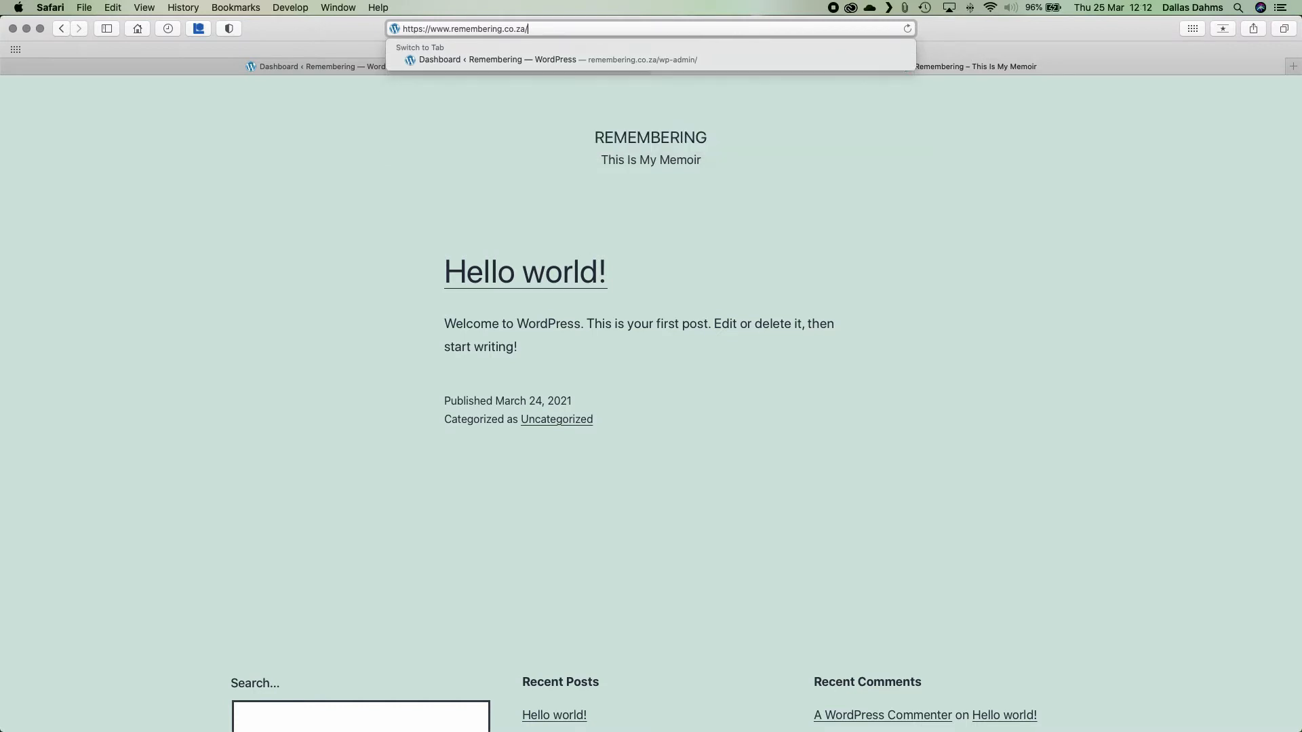
type("cpanel")
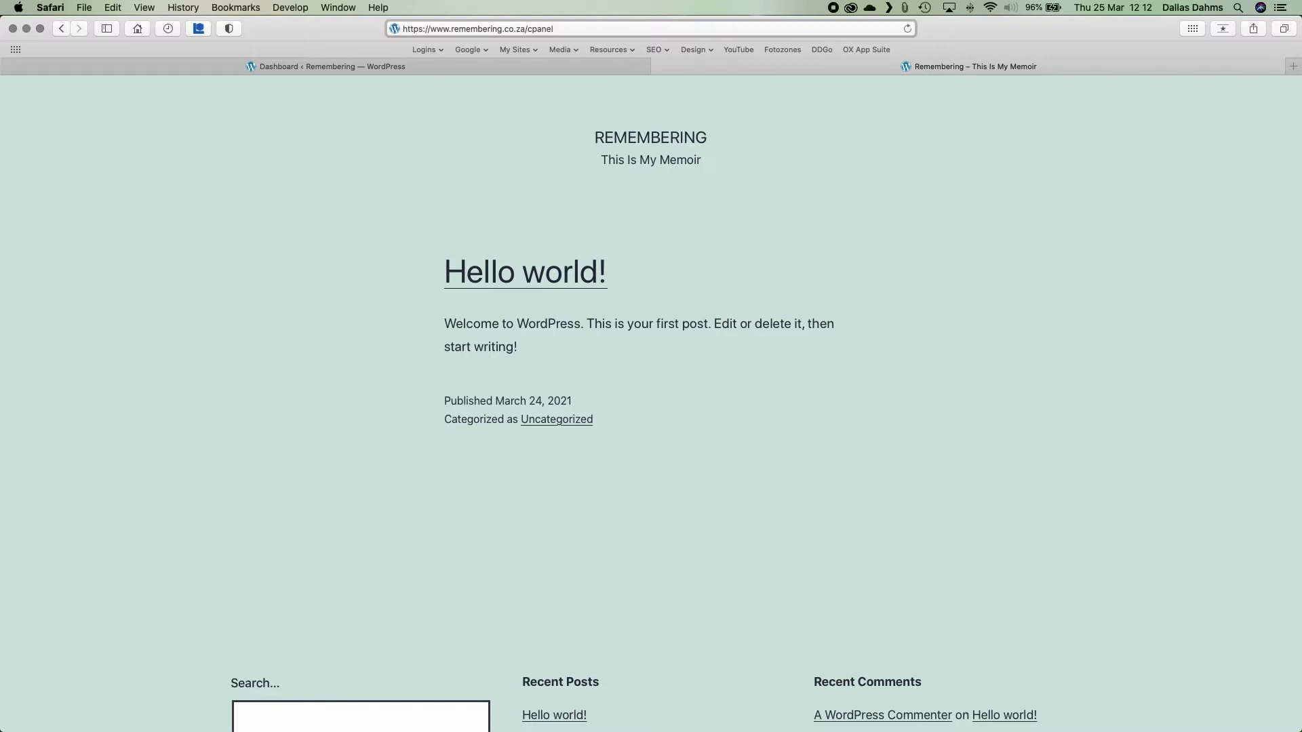
key("Return")
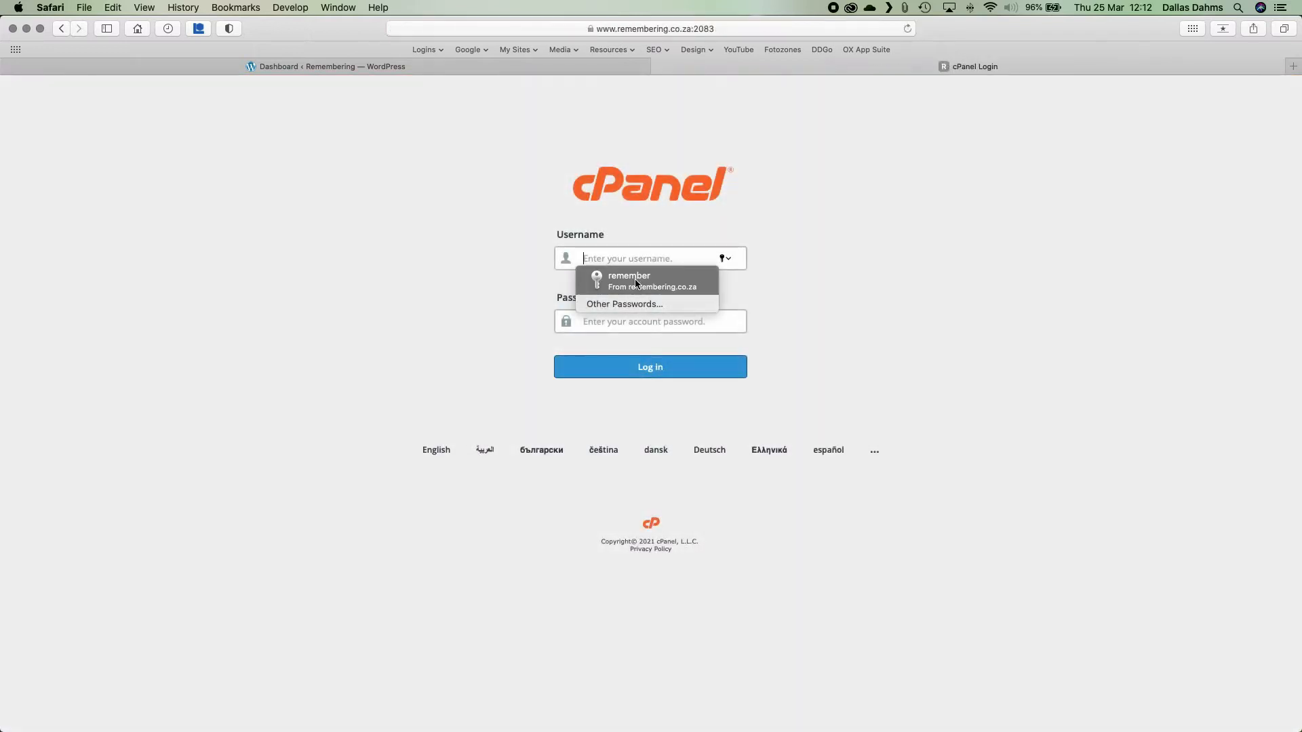
Sign in to cPanel with the saved login and switch back to the WordPress Dashboard tab.
left_click(635, 283)
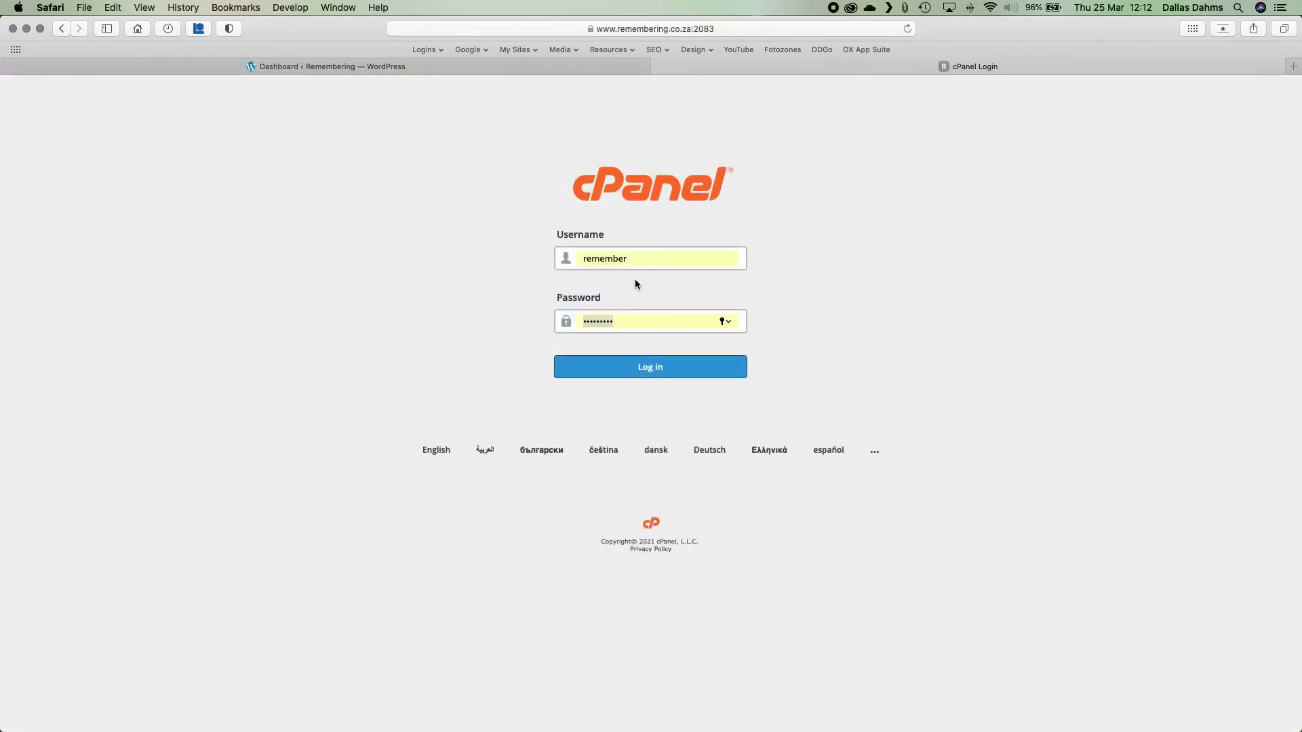
left_click(651, 367)
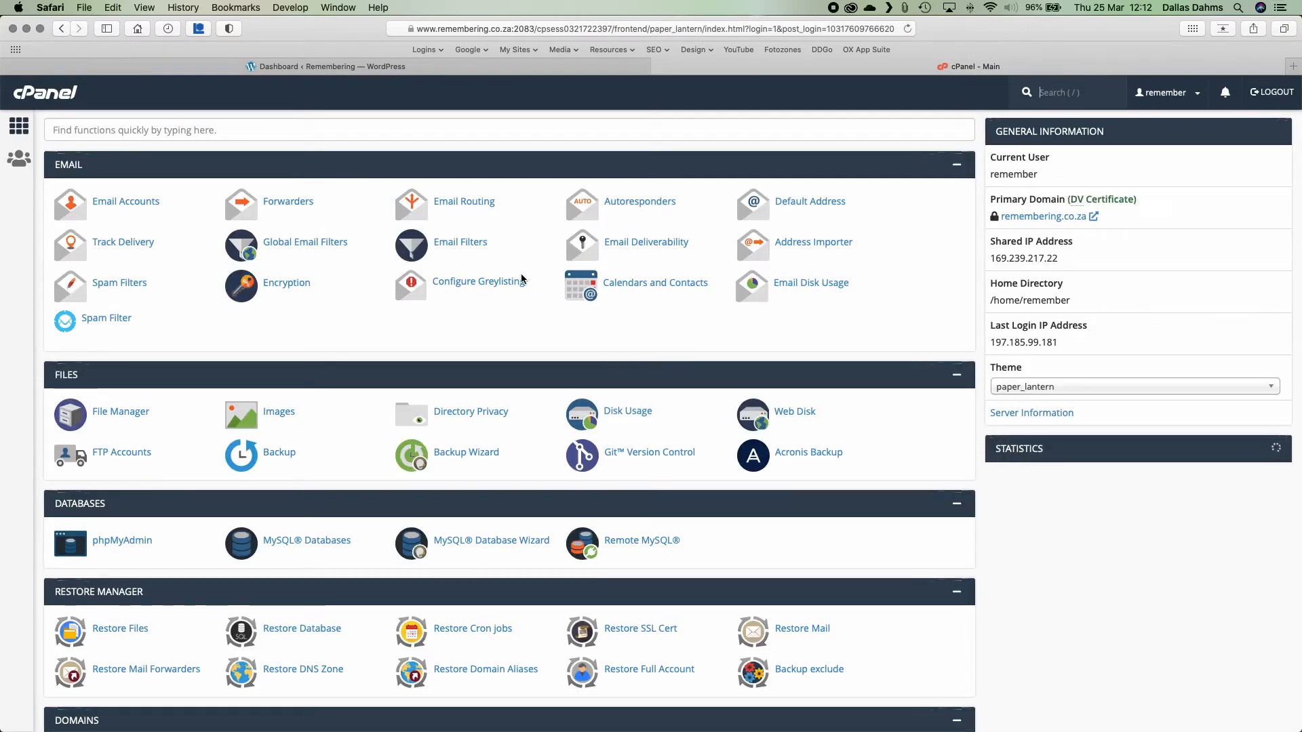
left_click(371, 67)
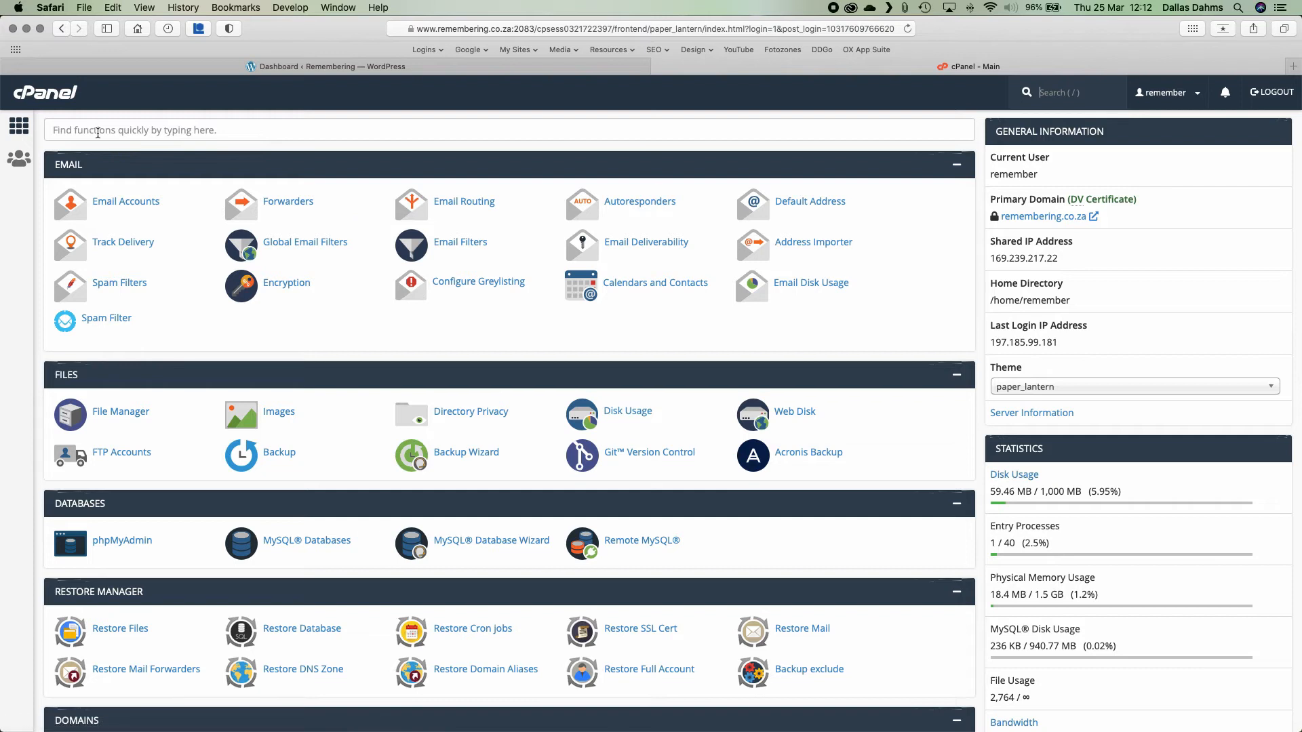
Search cPanel's Find functions box for 'php'.
left_click(97, 133)
type("php")
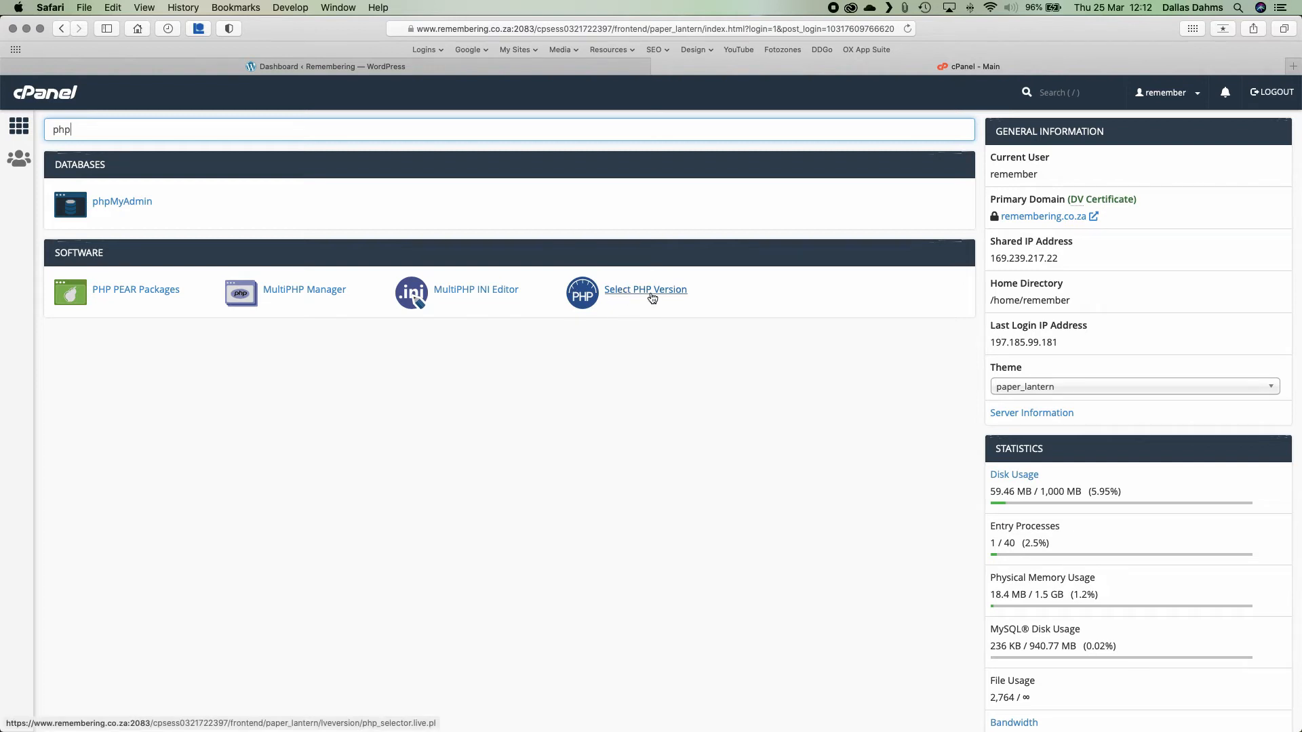
In Select PHP Version, make PHP 8.0 the site's current version.
left_click(652, 297)
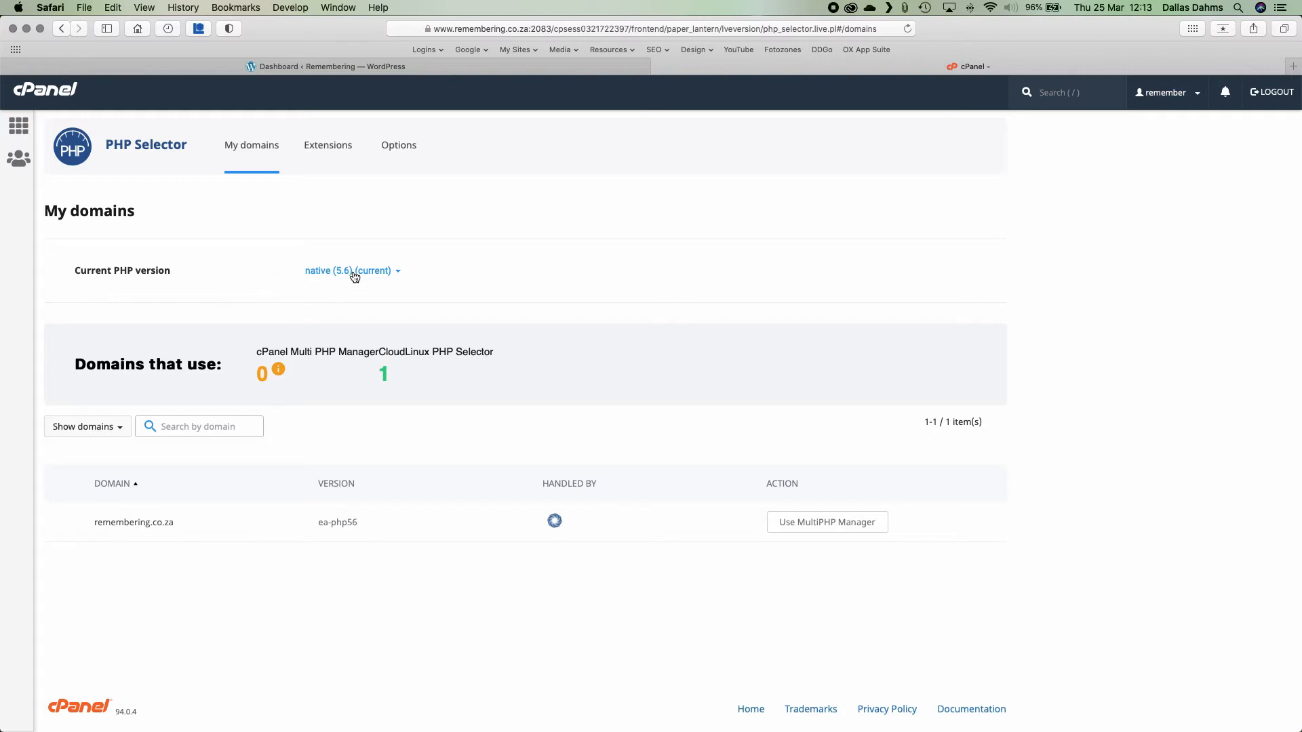
left_click(391, 272)
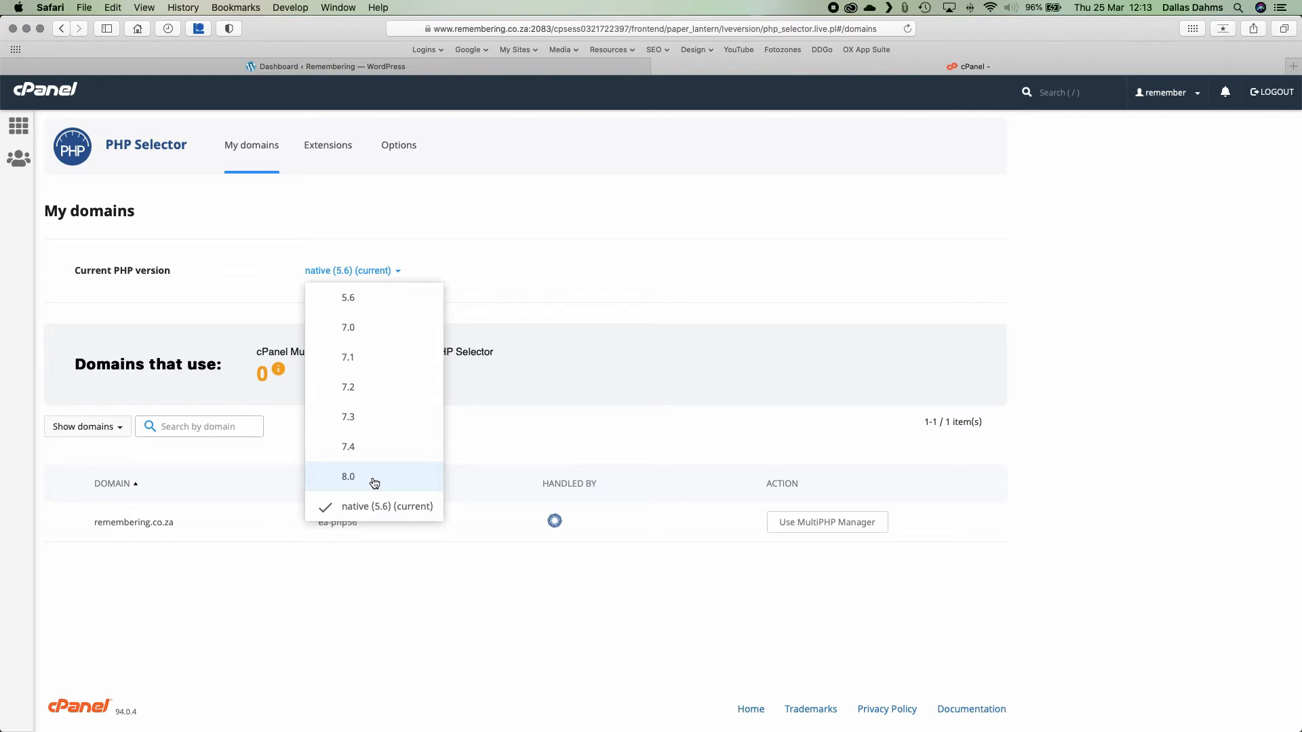
left_click(375, 483)
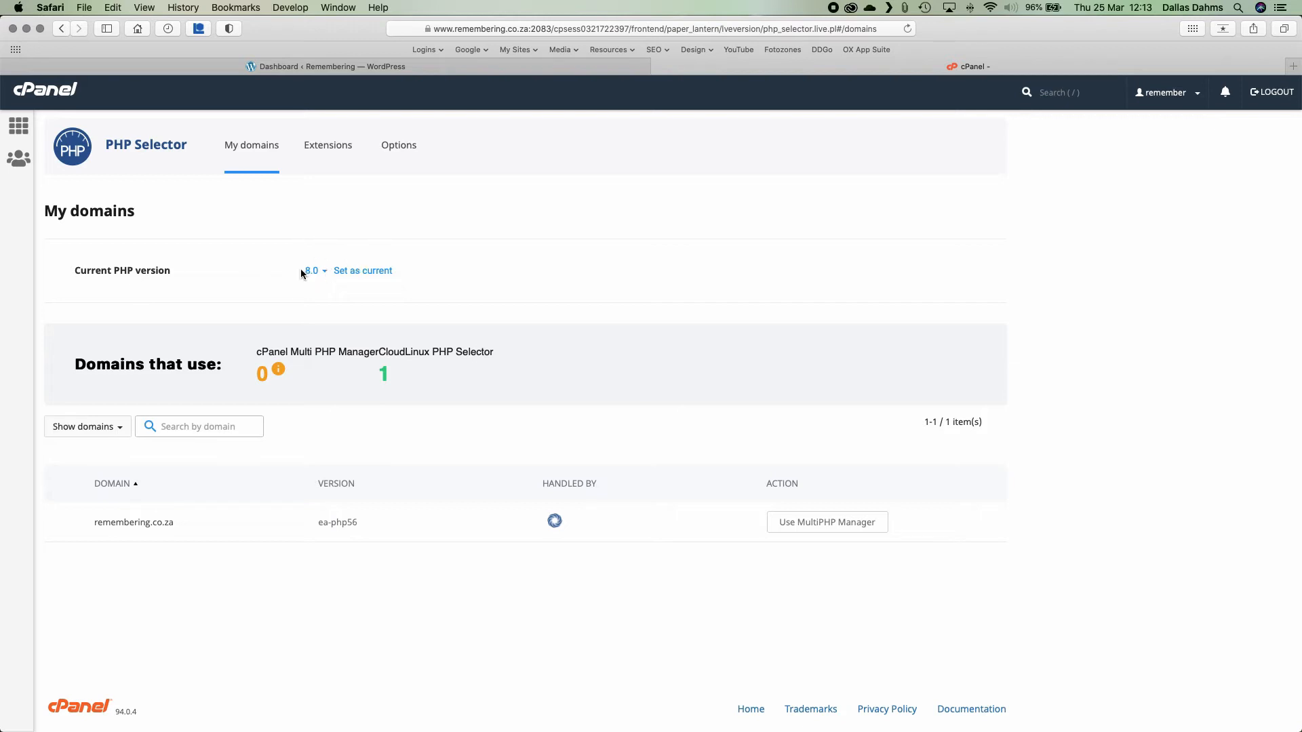
left_click(364, 272)
After seeing WordPress break on 8.0, set PHP 7.4 as current and recheck the Dashboard.
left_click(269, 66)
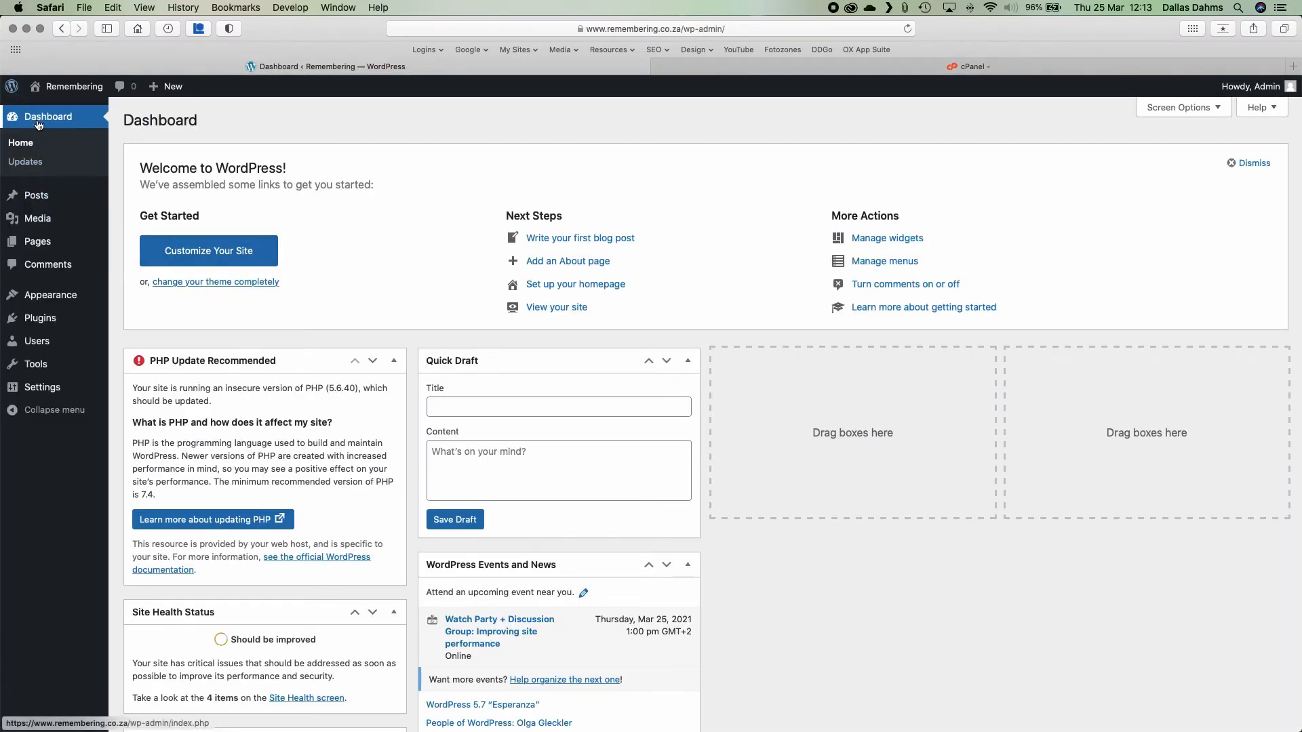
left_click(21, 144)
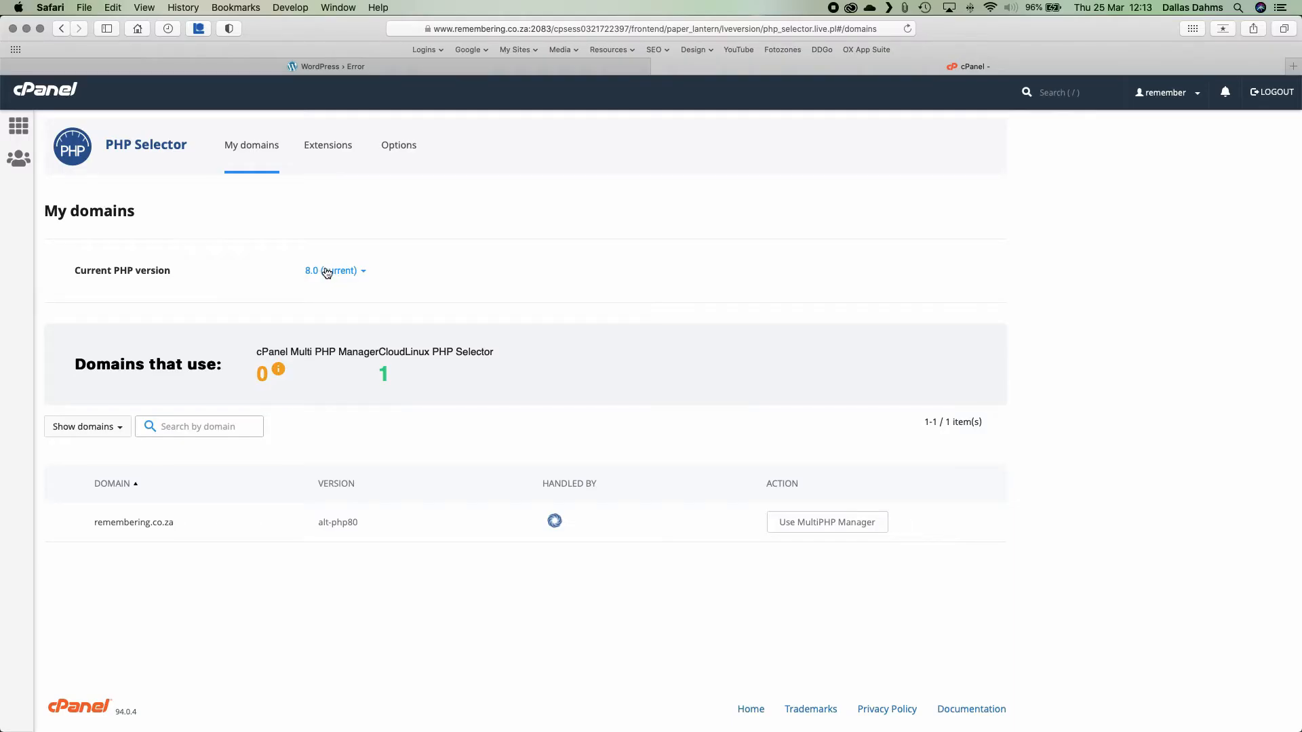
left_click(327, 273)
left_click(368, 271)
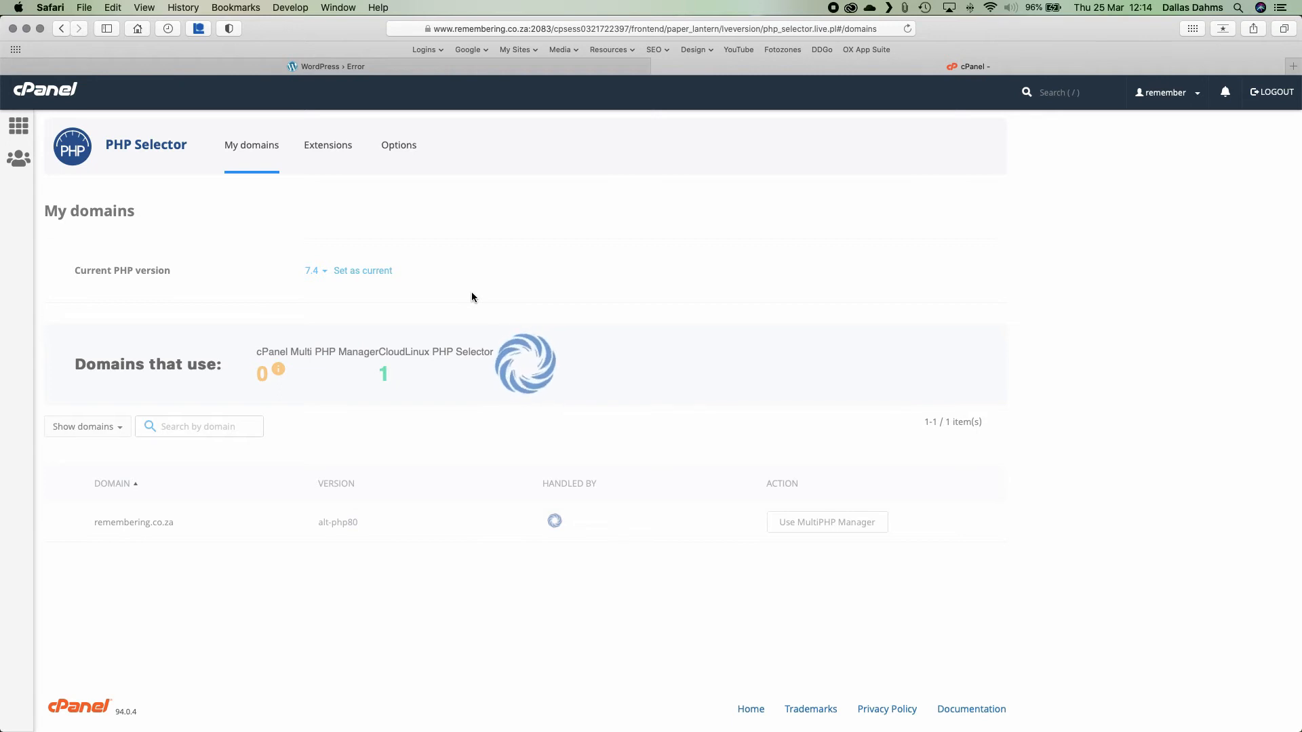
left_click(235, 68)
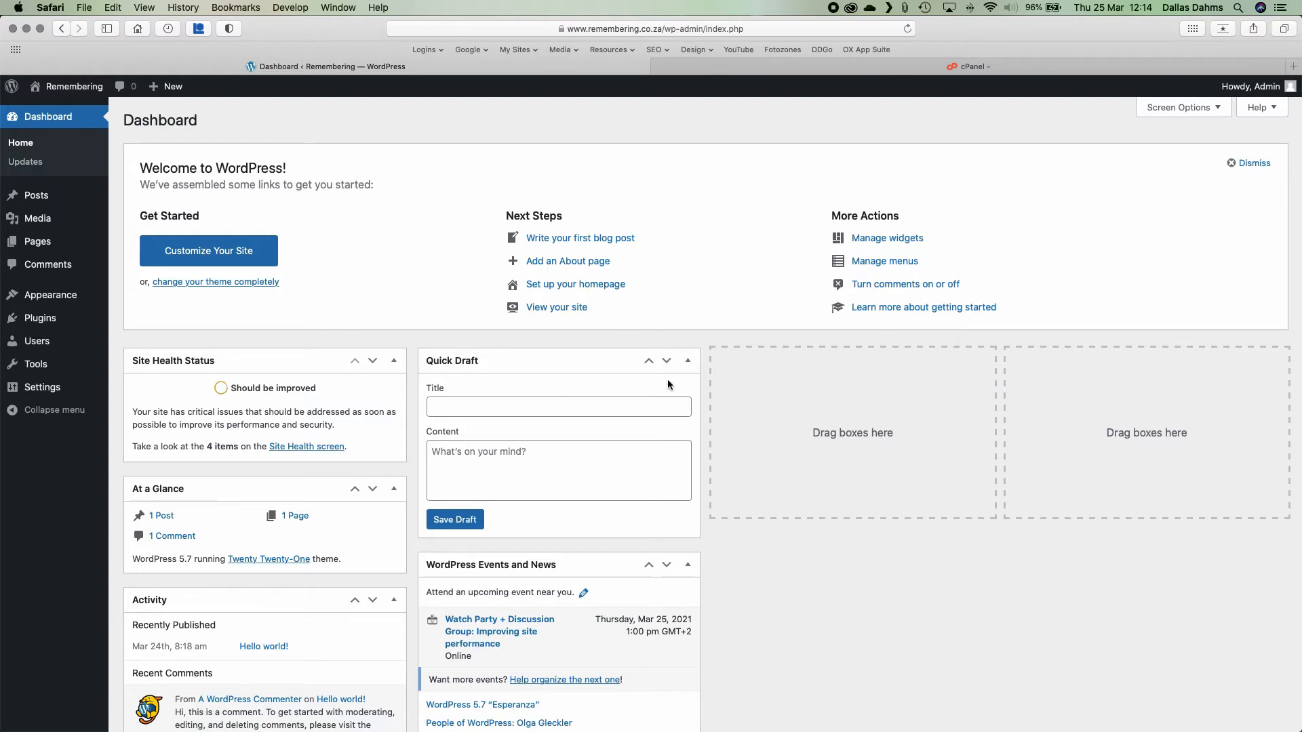
Open the Site Health screen from the Dashboard's Site Health Status box.
scroll(339, 318, "down", 2)
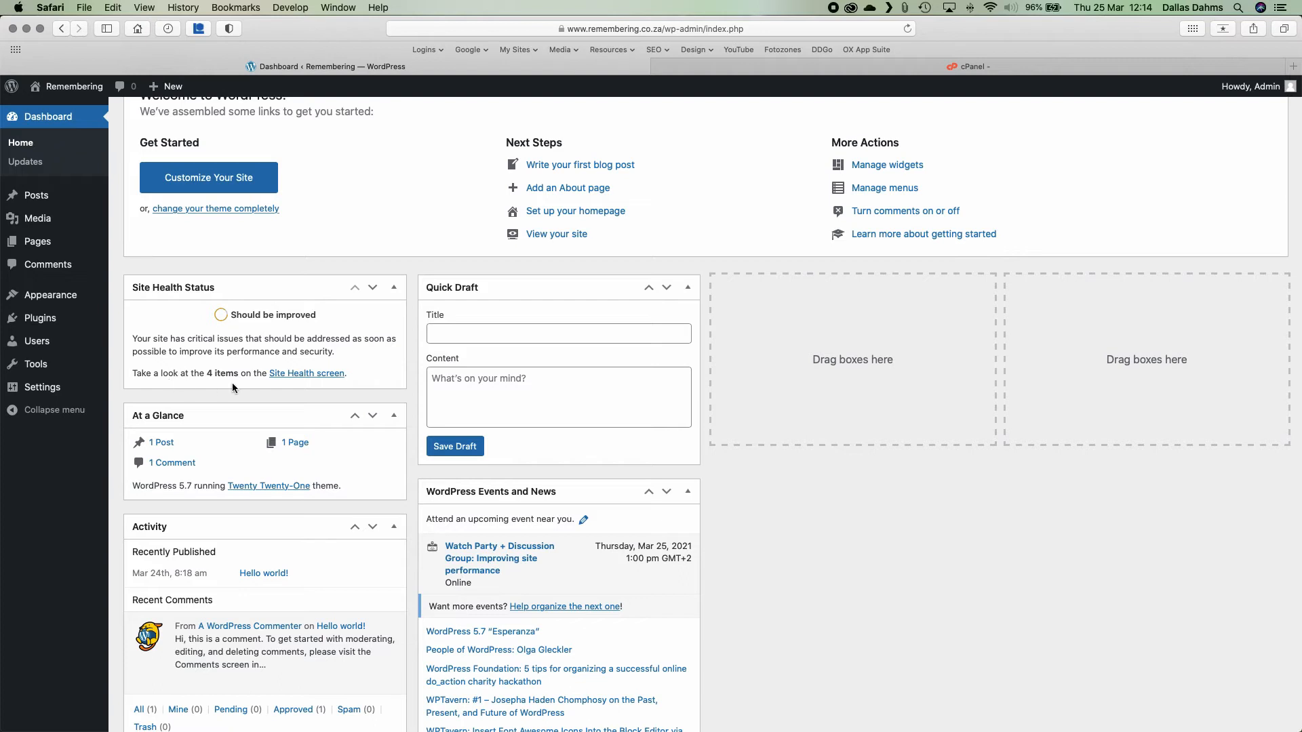
left_click(310, 374)
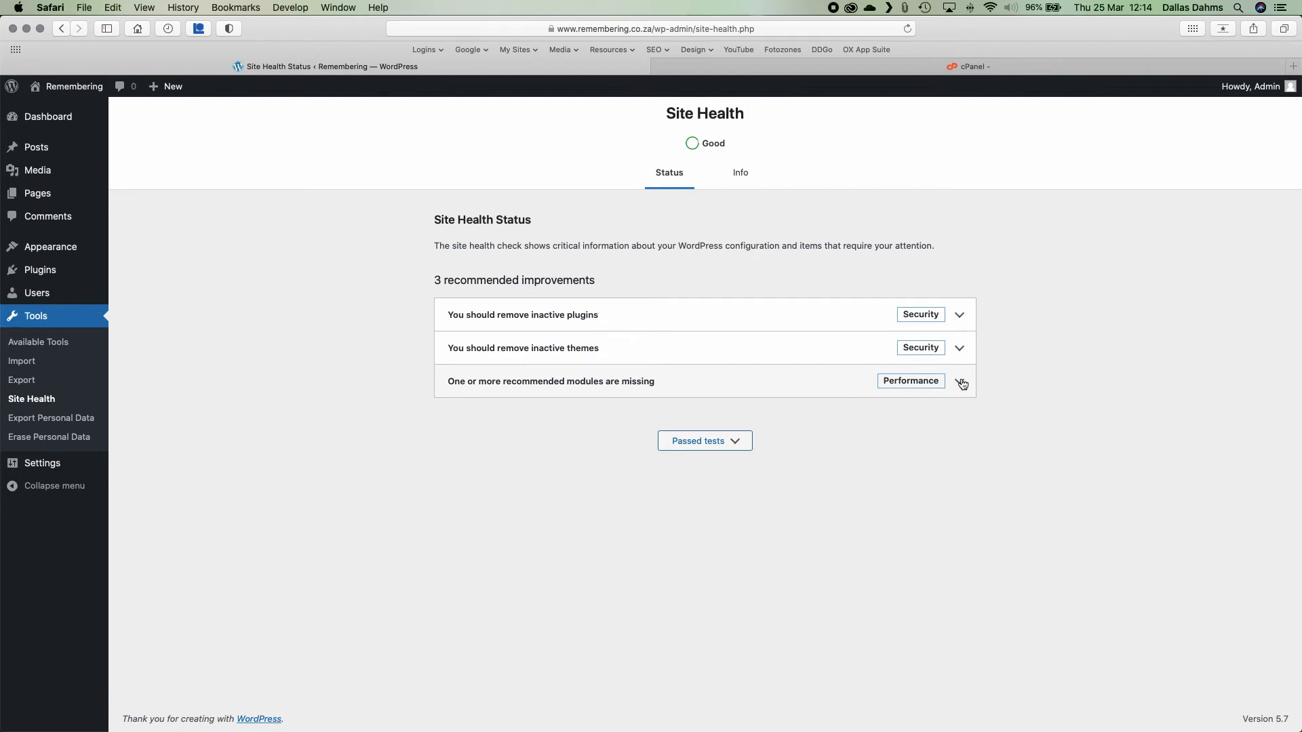
Expand 'You should remove inactive plugins' and go to Manage inactive plugins.
left_click(963, 316)
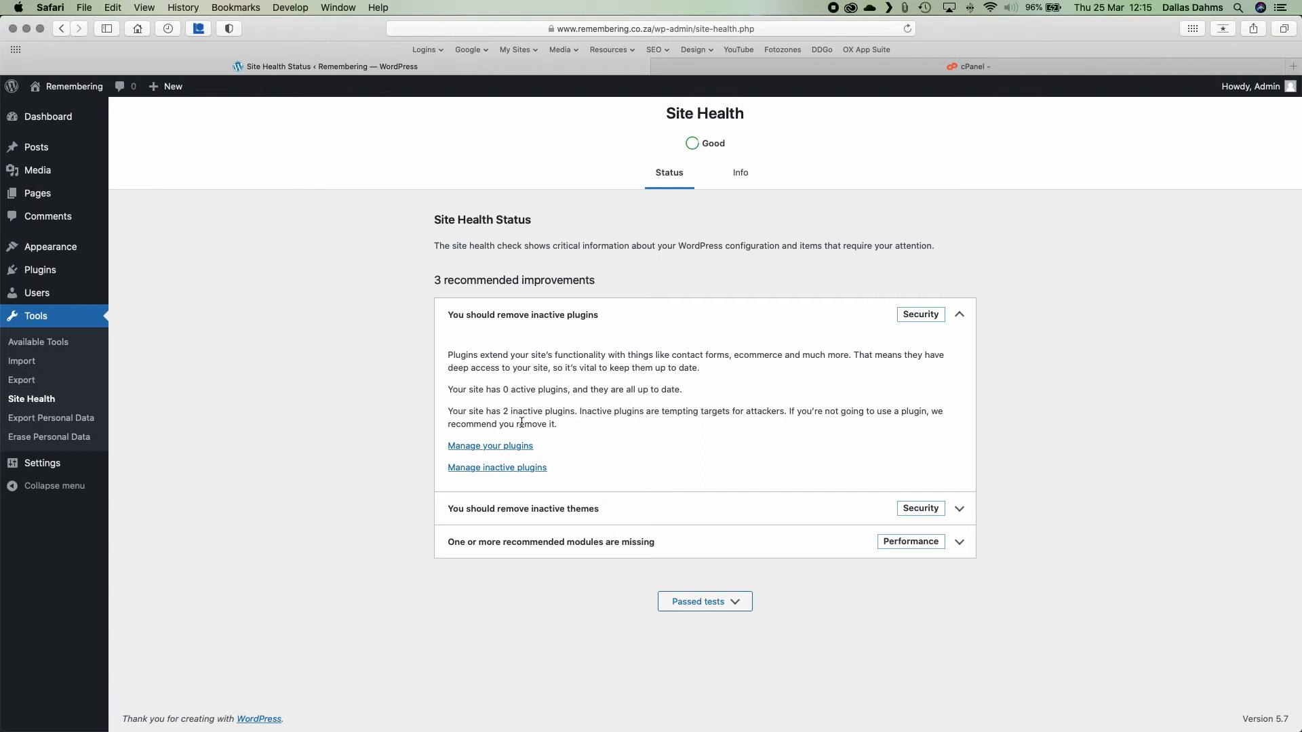
left_click(496, 468)
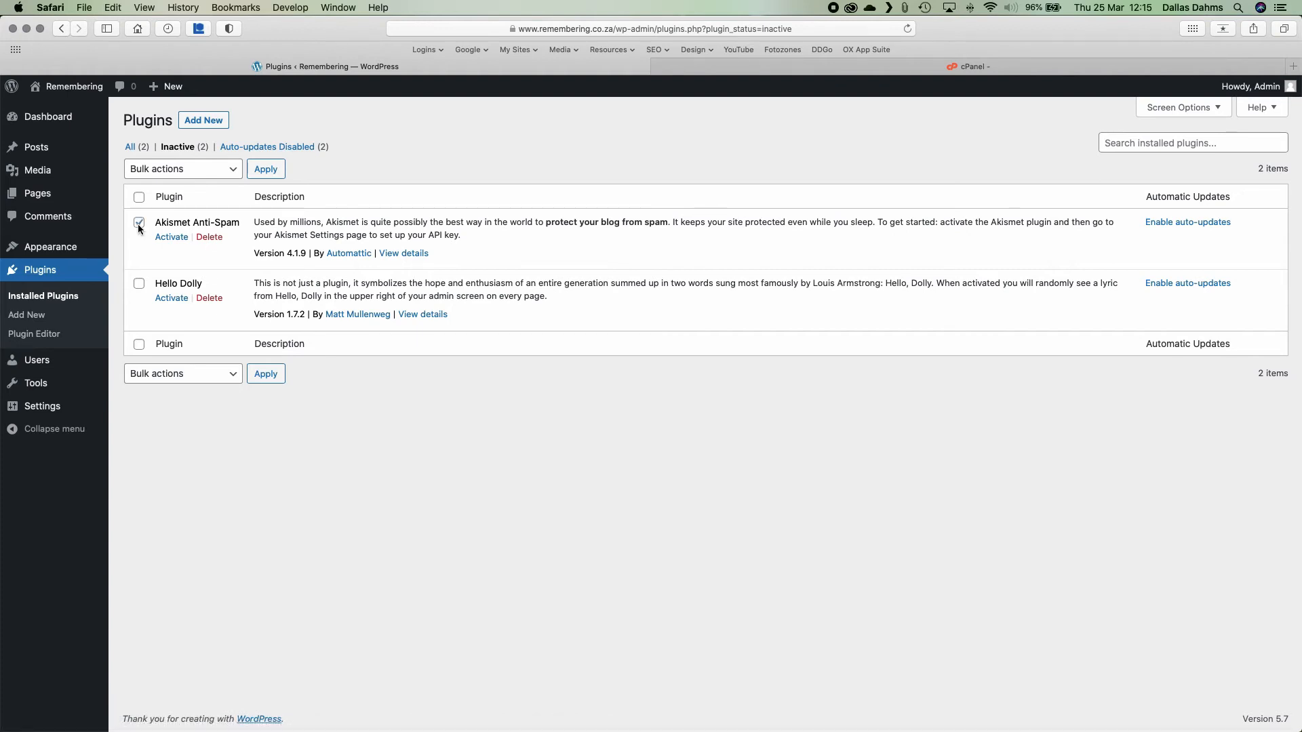
Bulk-delete the Akismet Anti-Spam and Hello Dolly plugins, then go back to Dashboard Home.
left_click(139, 284)
left_click(198, 169)
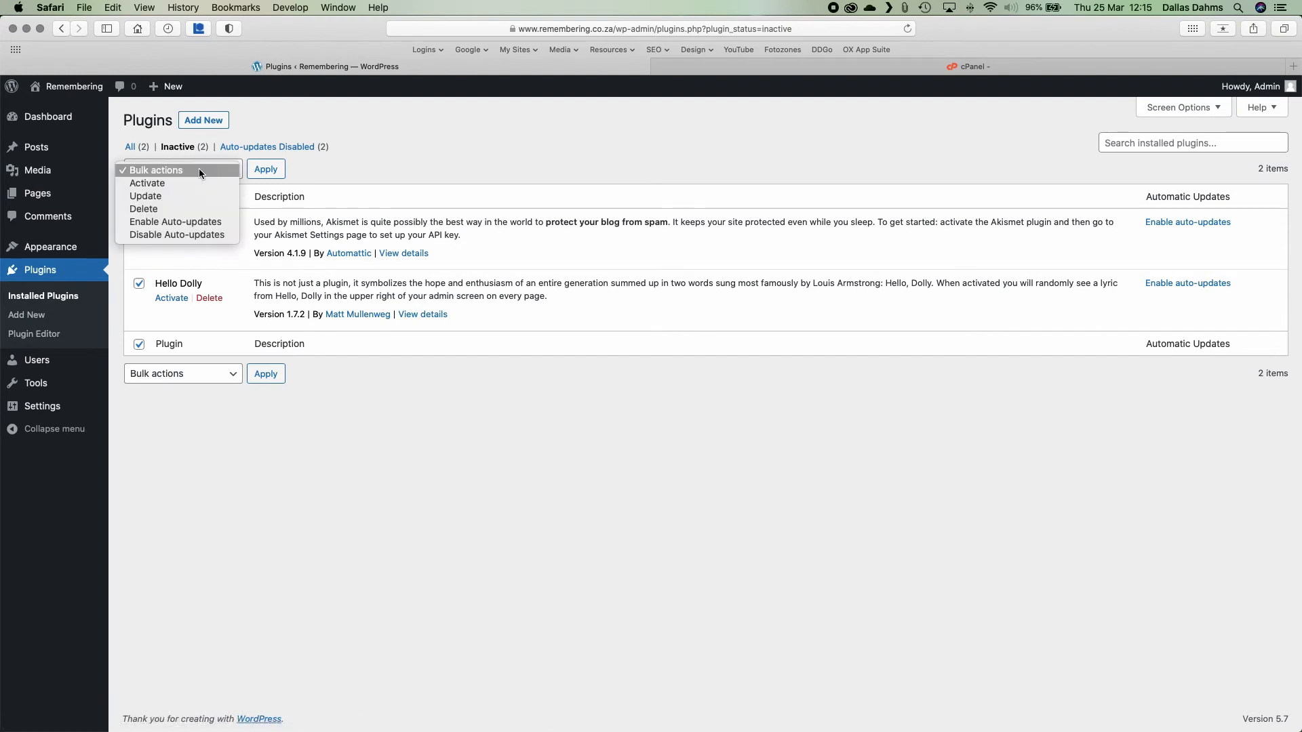
left_click(158, 206)
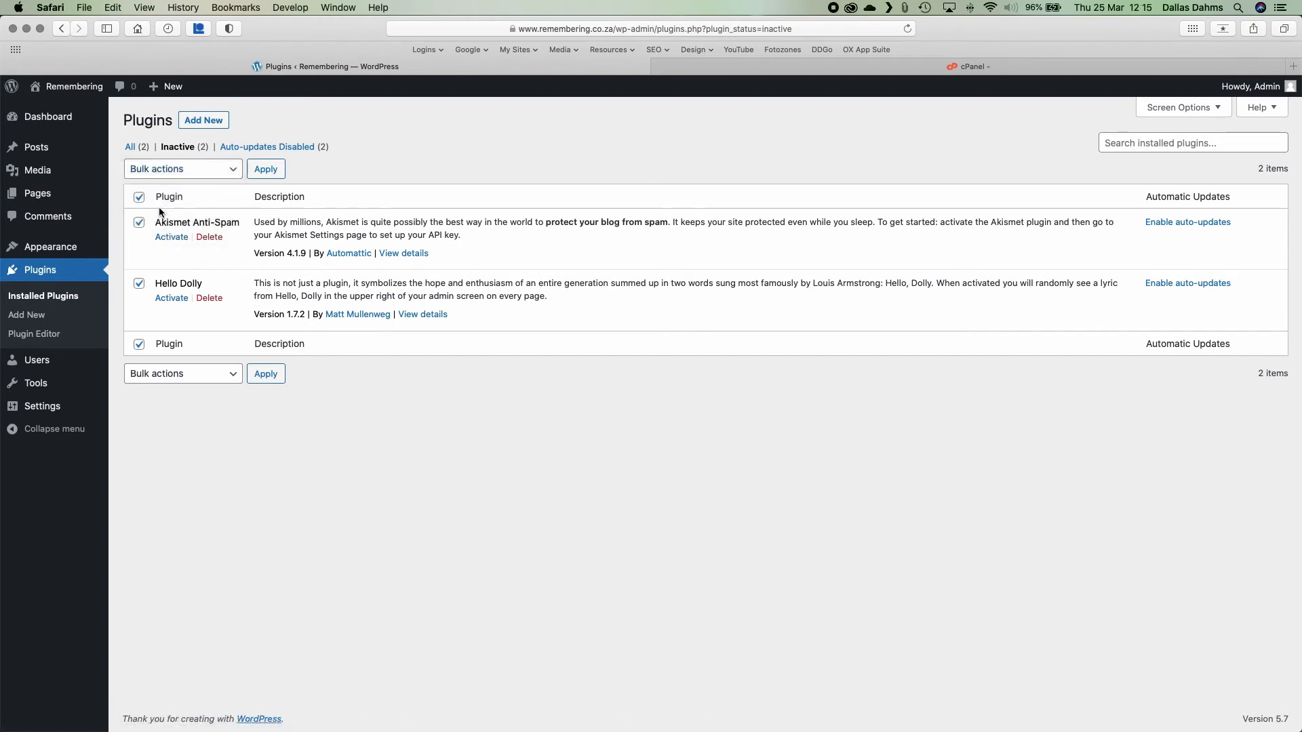
left_click(265, 169)
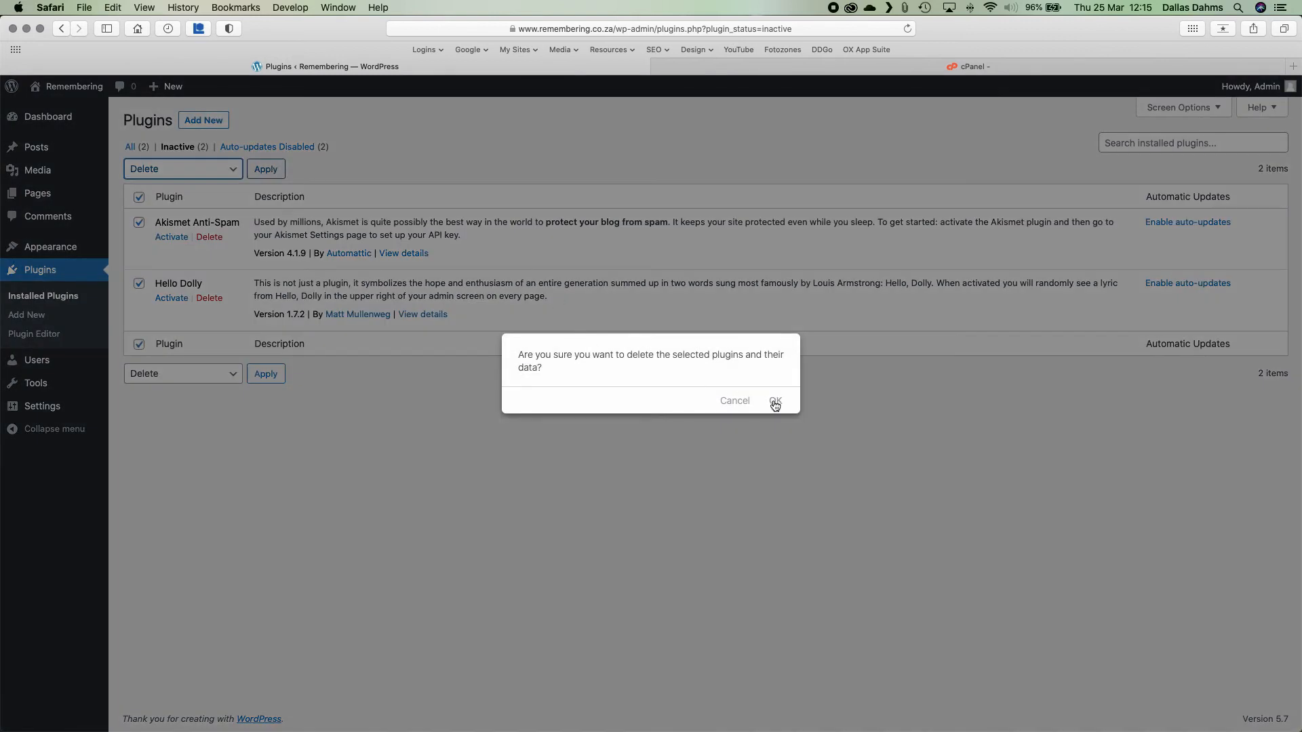
left_click(773, 401)
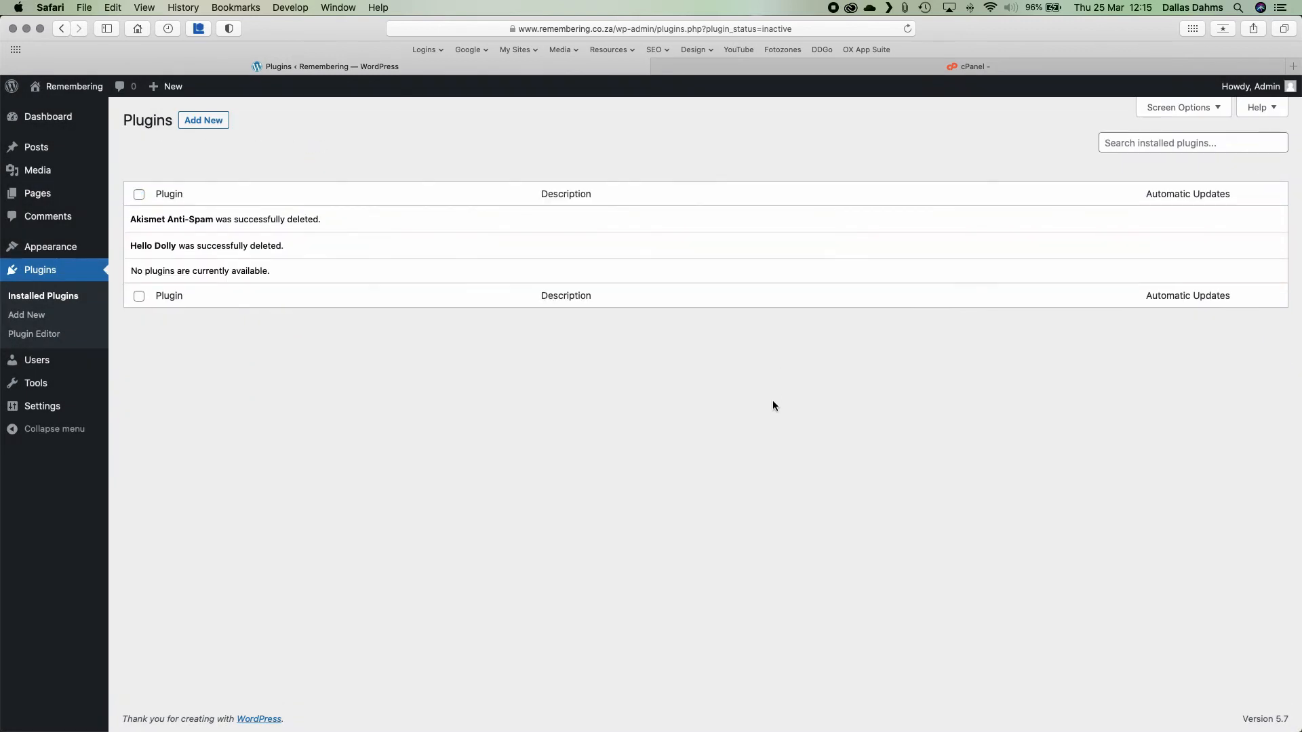
mouse_move(46, 119)
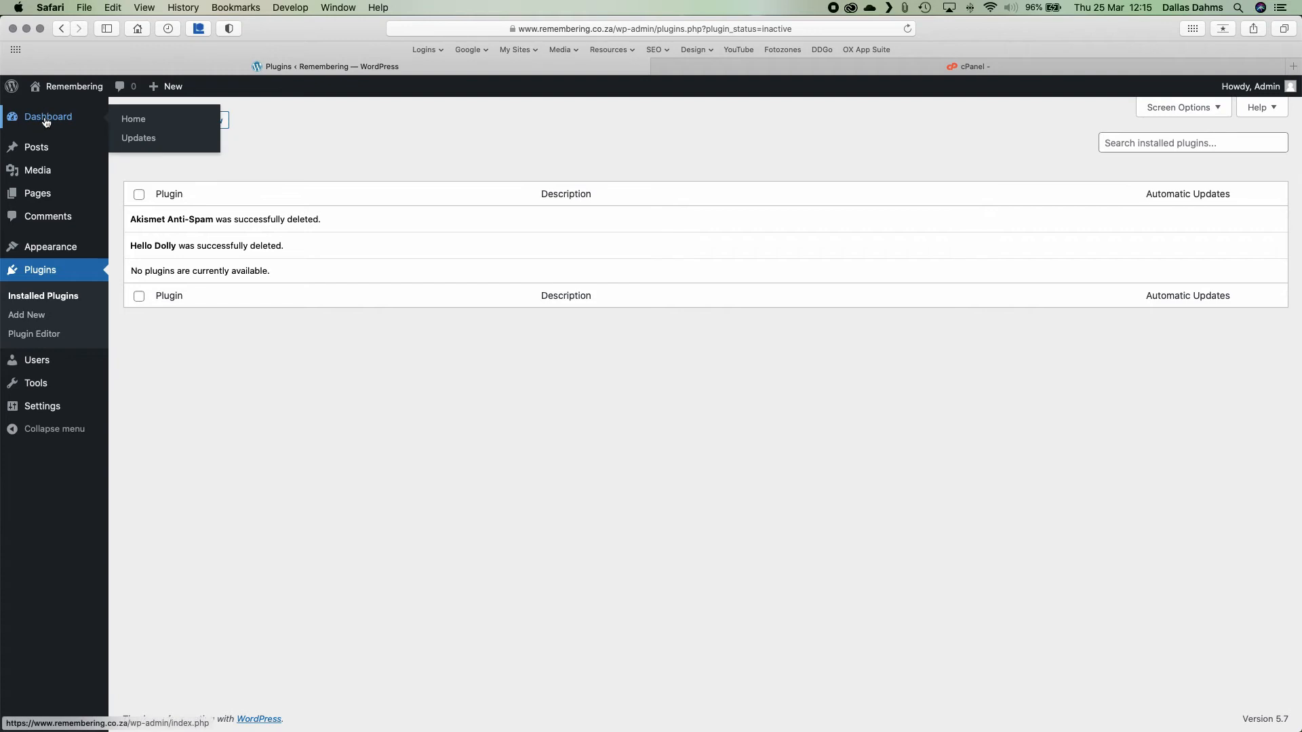
left_click(133, 120)
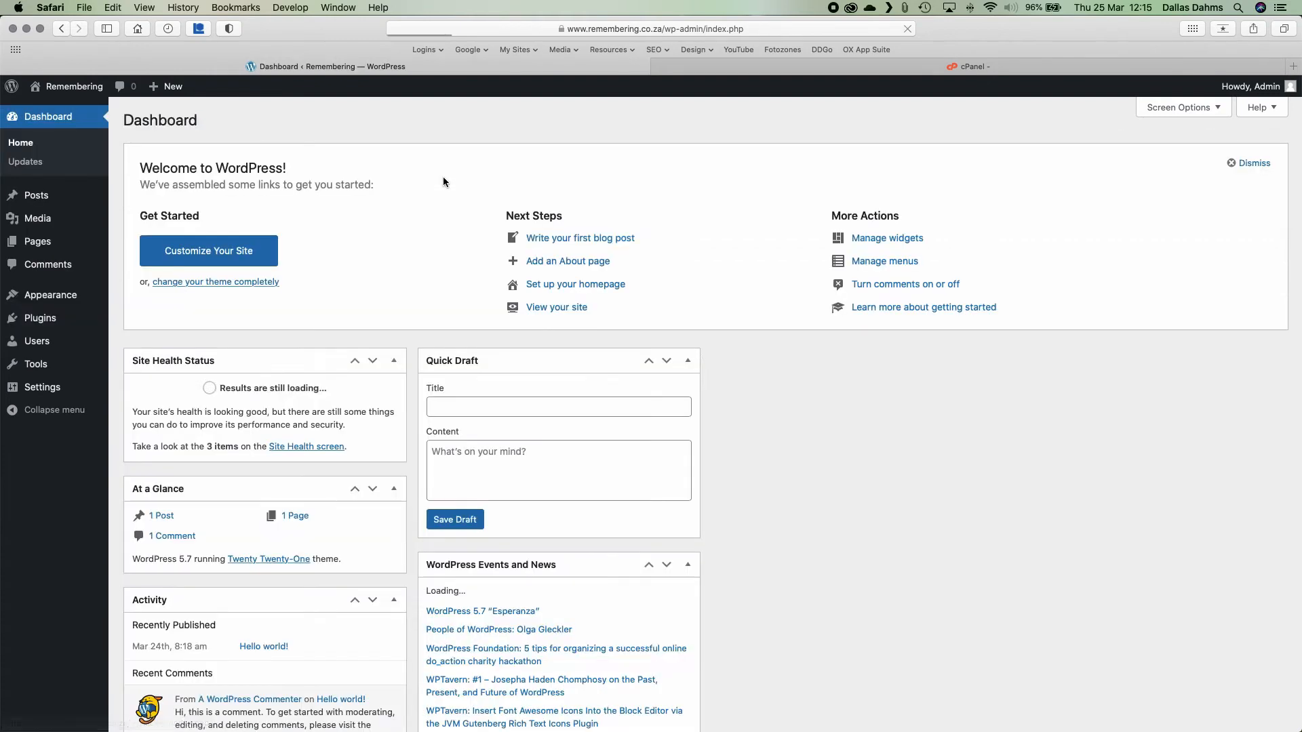
From Site Health, expand 'You should remove inactive themes' and open 'Manage your themes'.
left_click(291, 446)
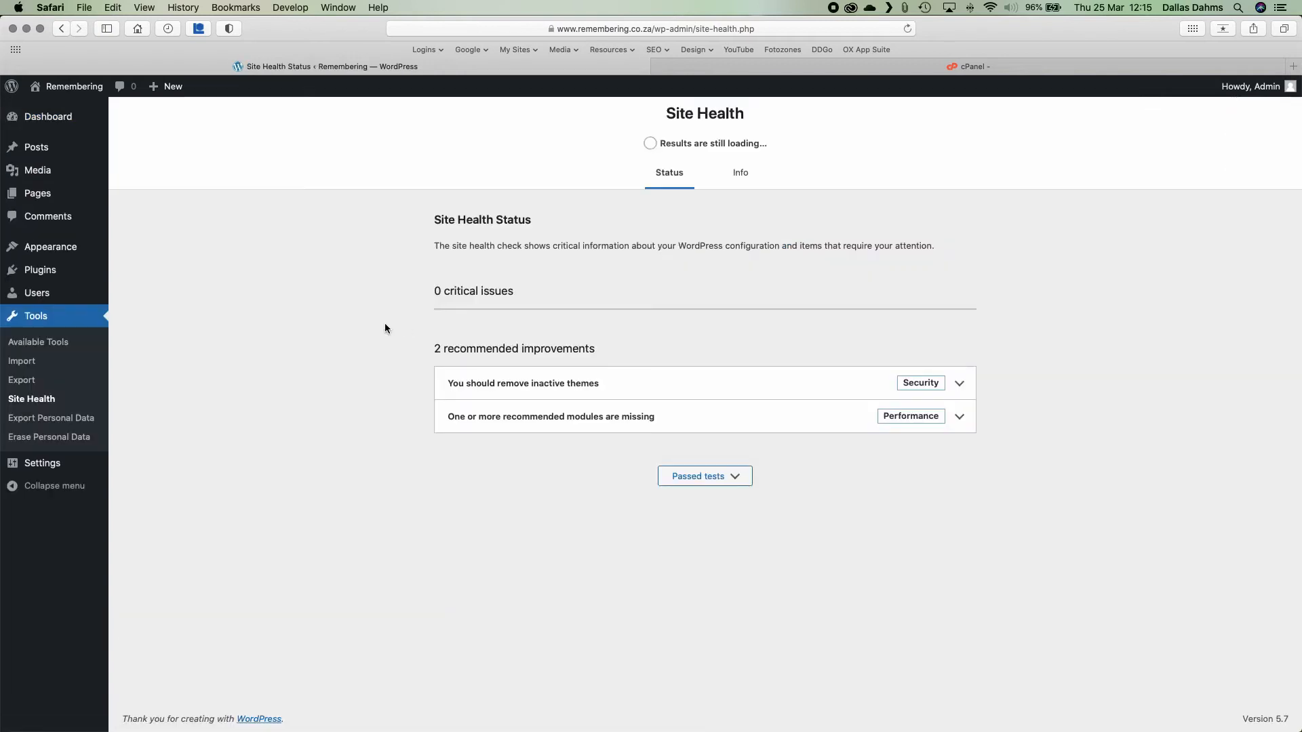
left_click(956, 384)
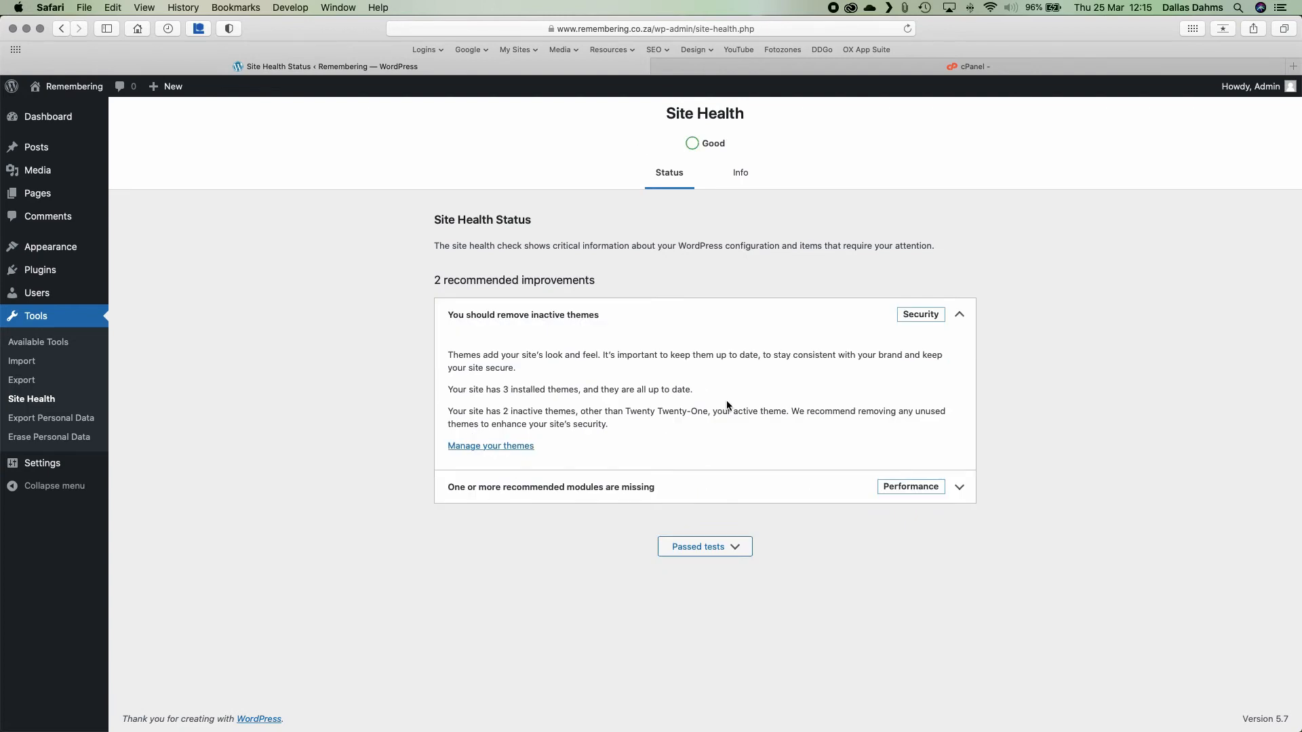
left_click(478, 445)
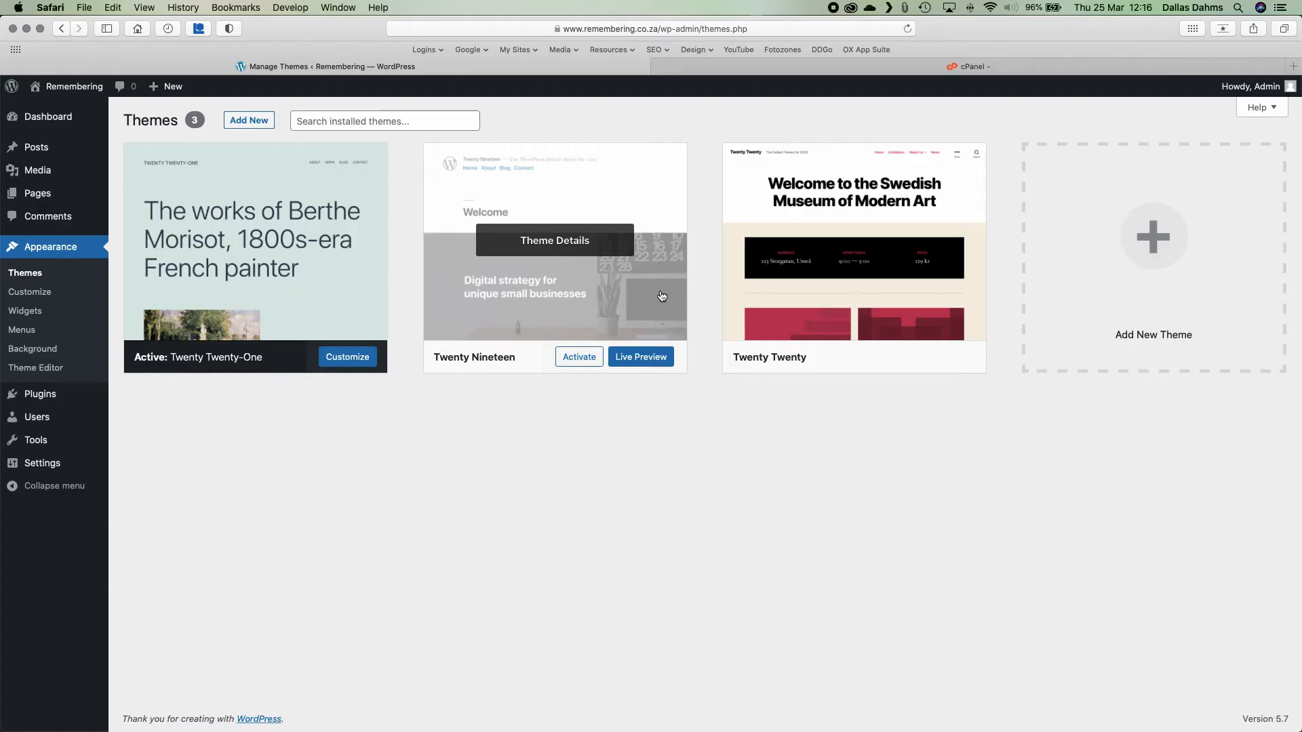
Delete the Twenty Nineteen and Twenty Twenty themes, then return to the Dashboard home.
left_click(563, 241)
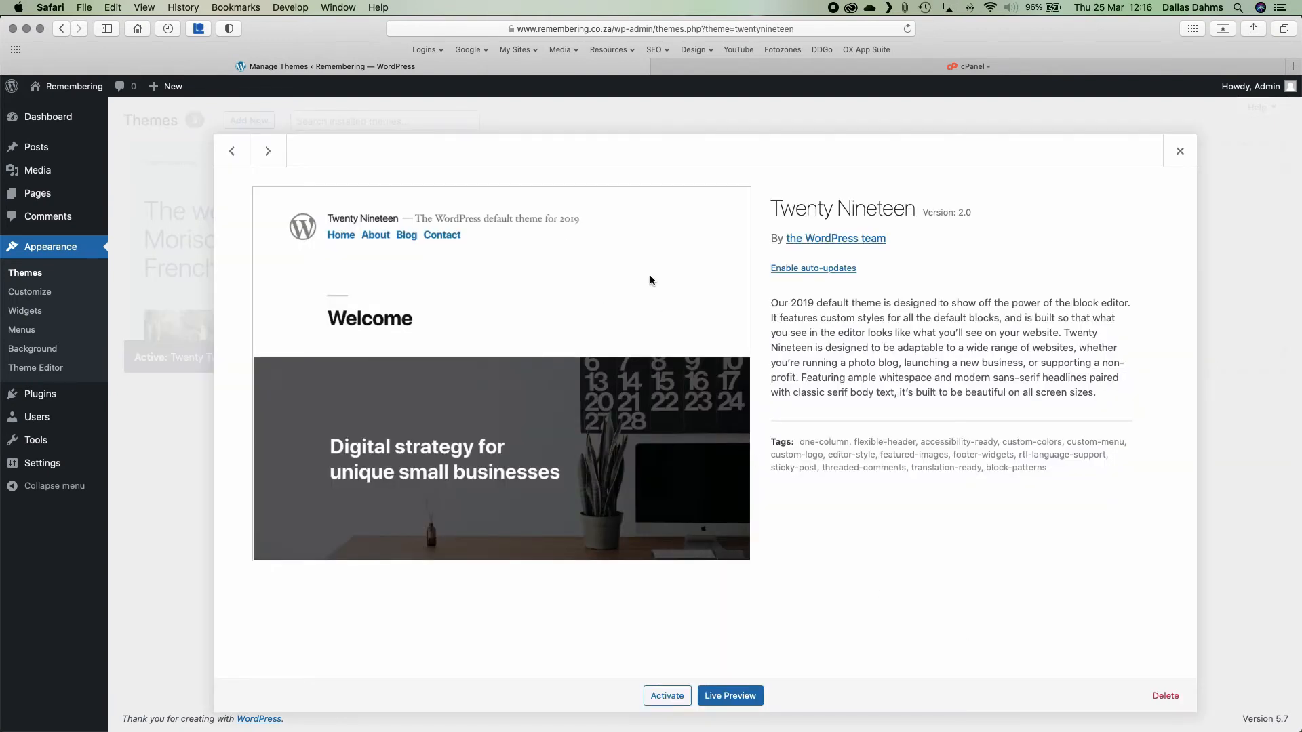
left_click(1165, 697)
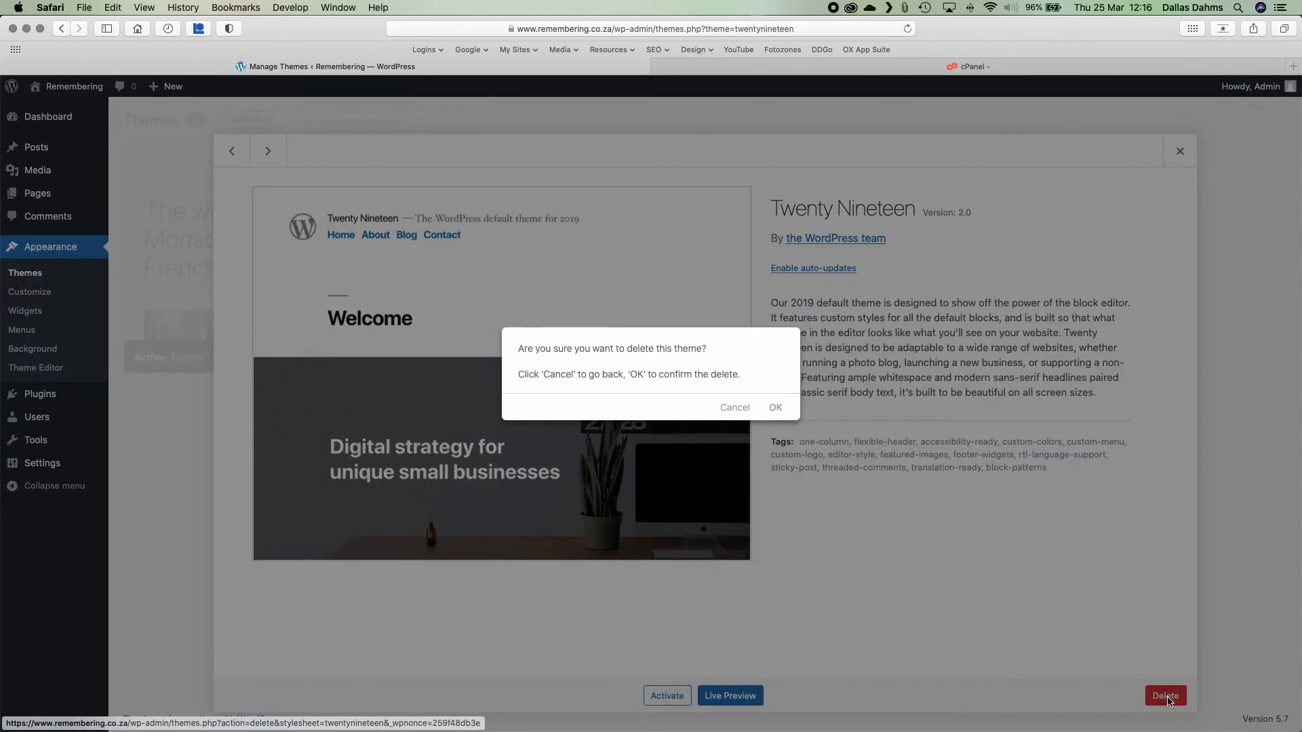
left_click(771, 408)
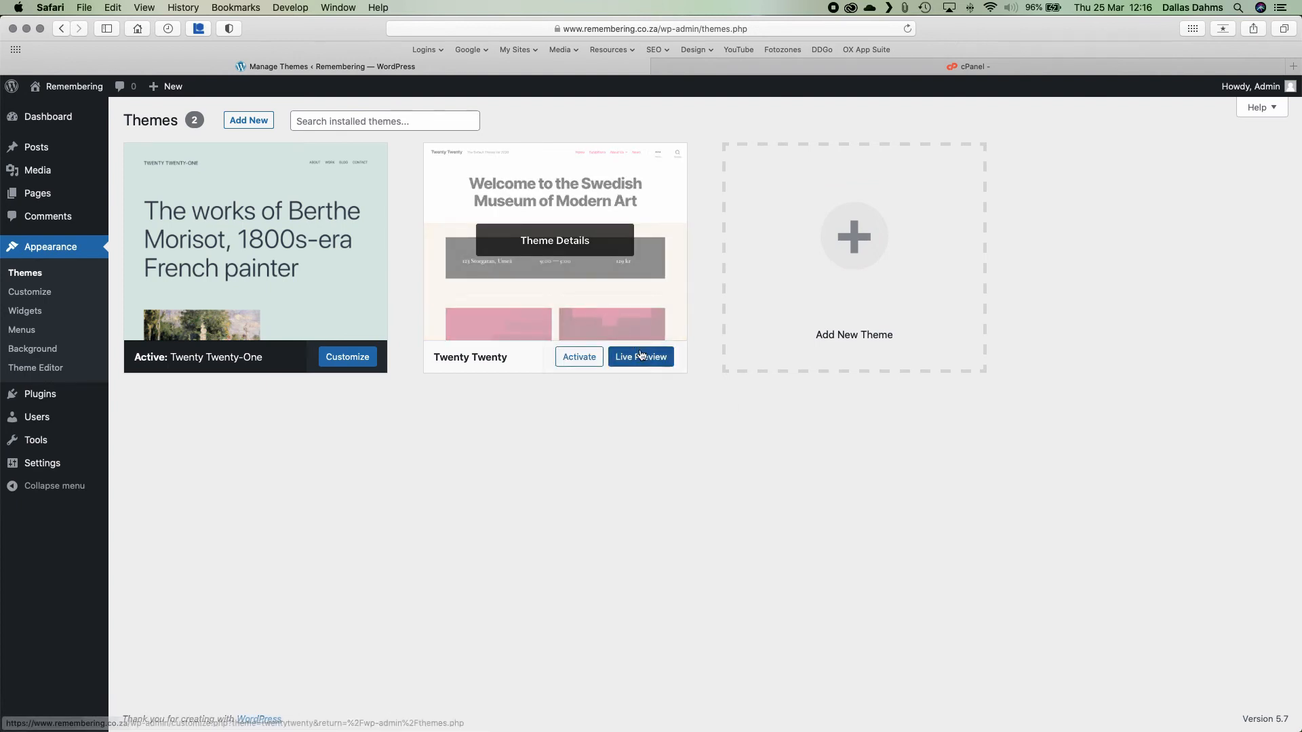
left_click(549, 254)
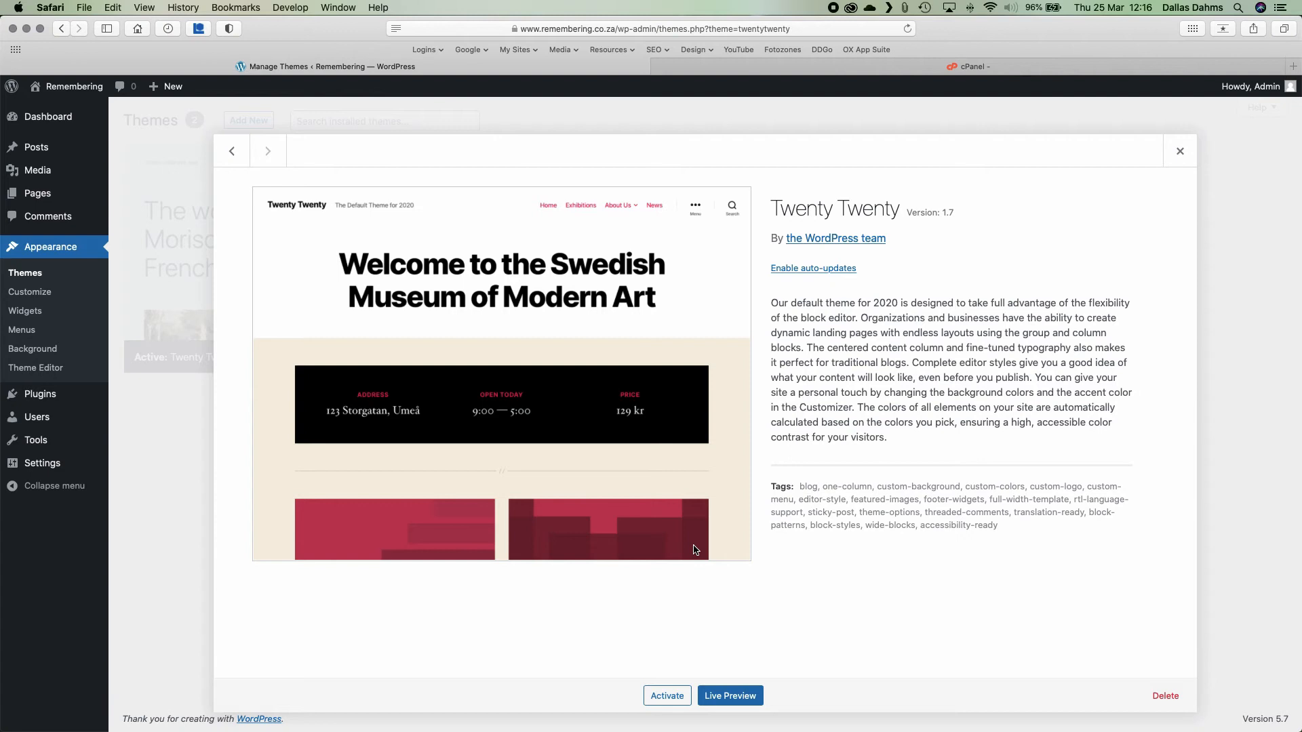
left_click(1164, 695)
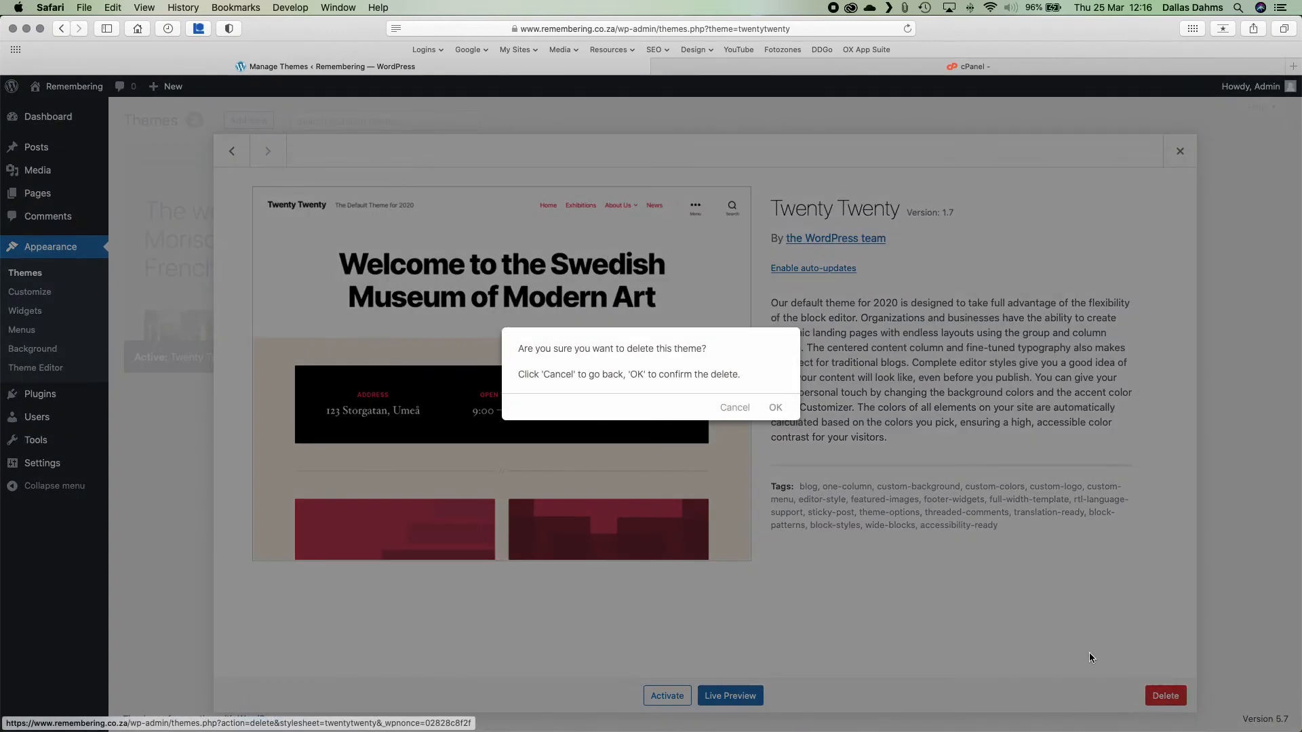
left_click(773, 407)
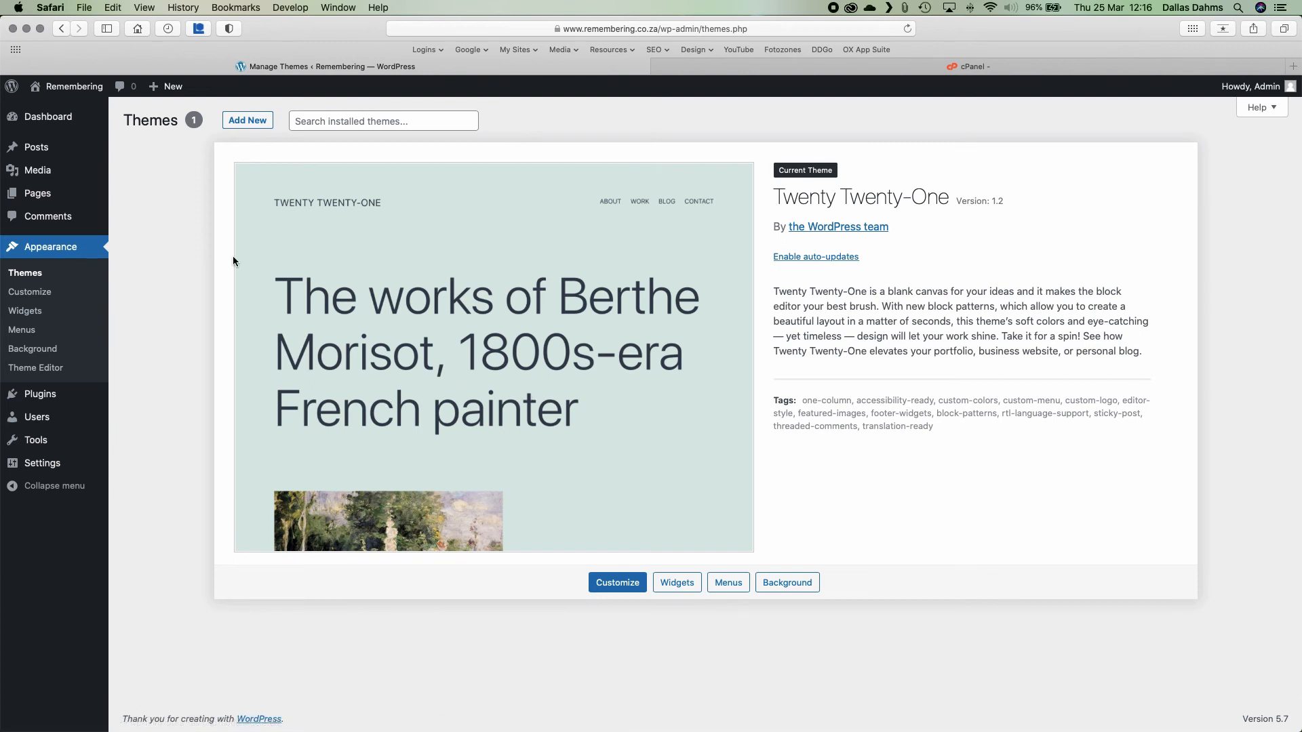
mouse_move(76, 93)
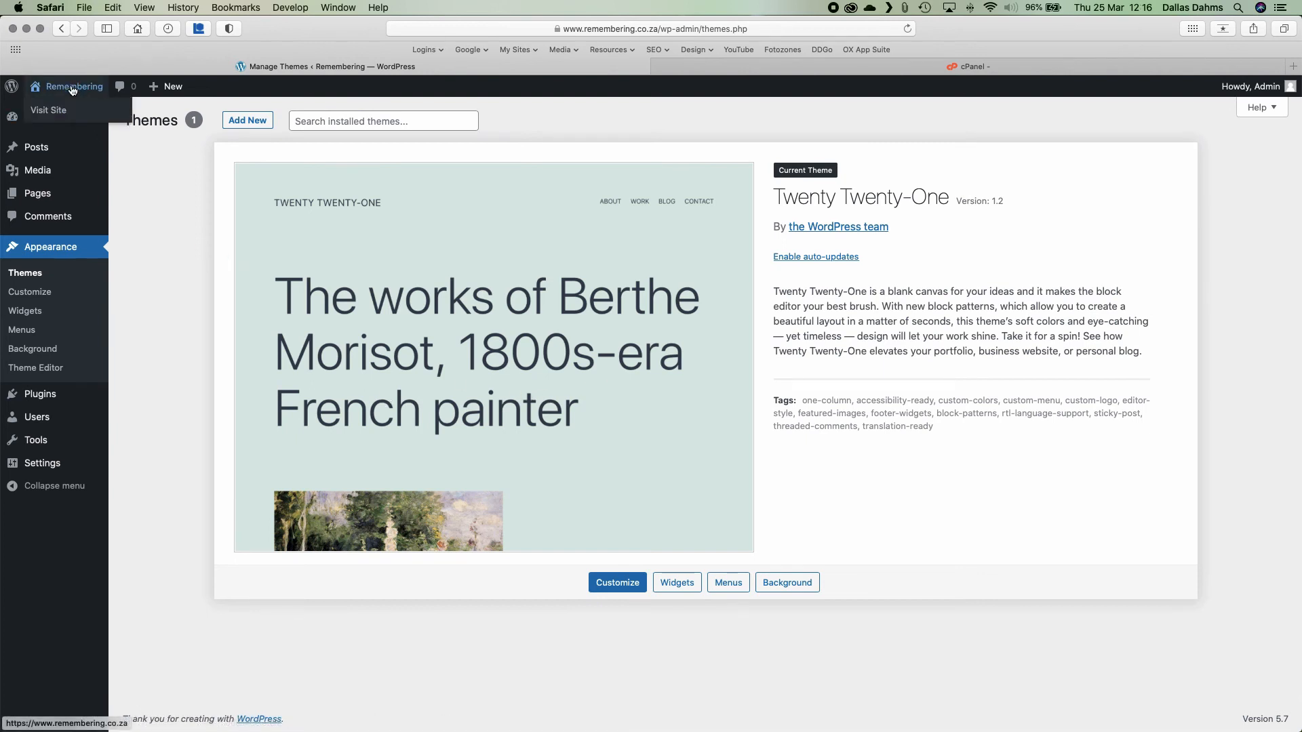
left_click(43, 119)
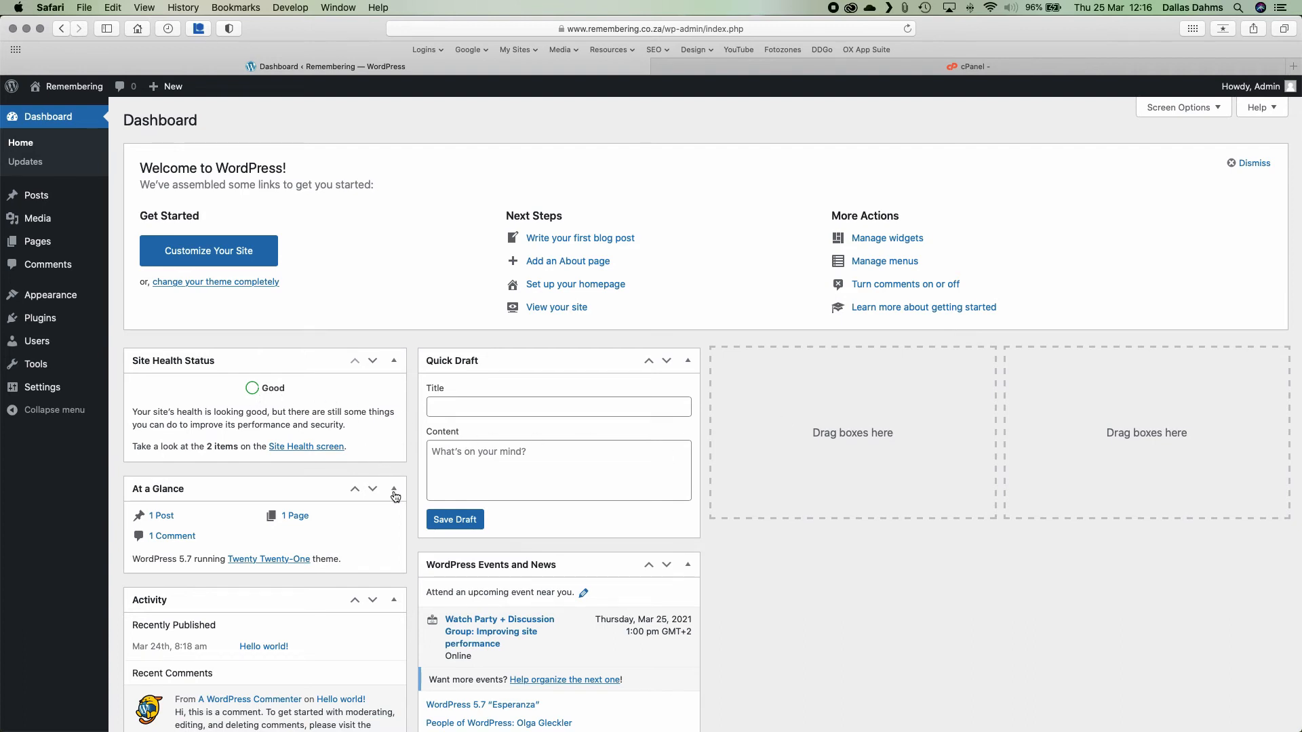
Review the Dashboard widgets showing Site Health as Good, then go to the Installed Plugins list.
scroll(393, 493, "down", 3)
scroll(396, 497, "down", 2)
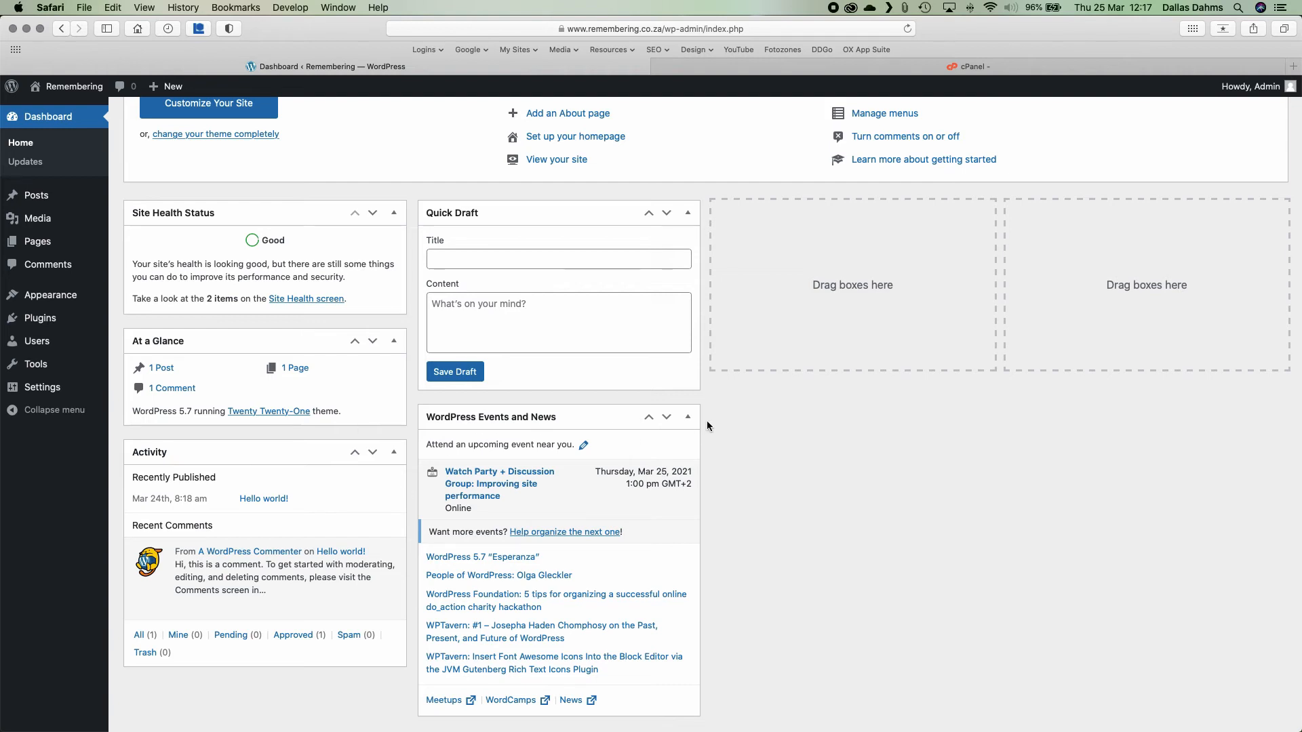
scroll(707, 420, "up", 5)
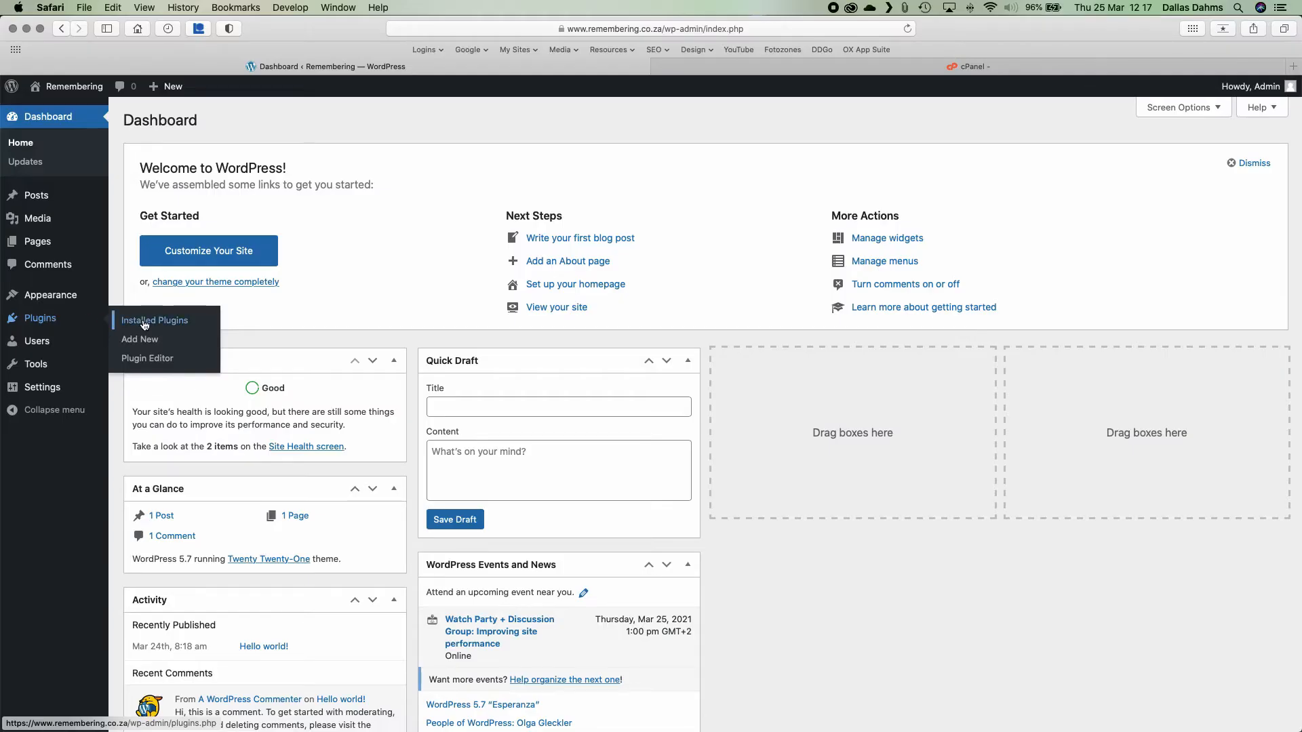
left_click(142, 324)
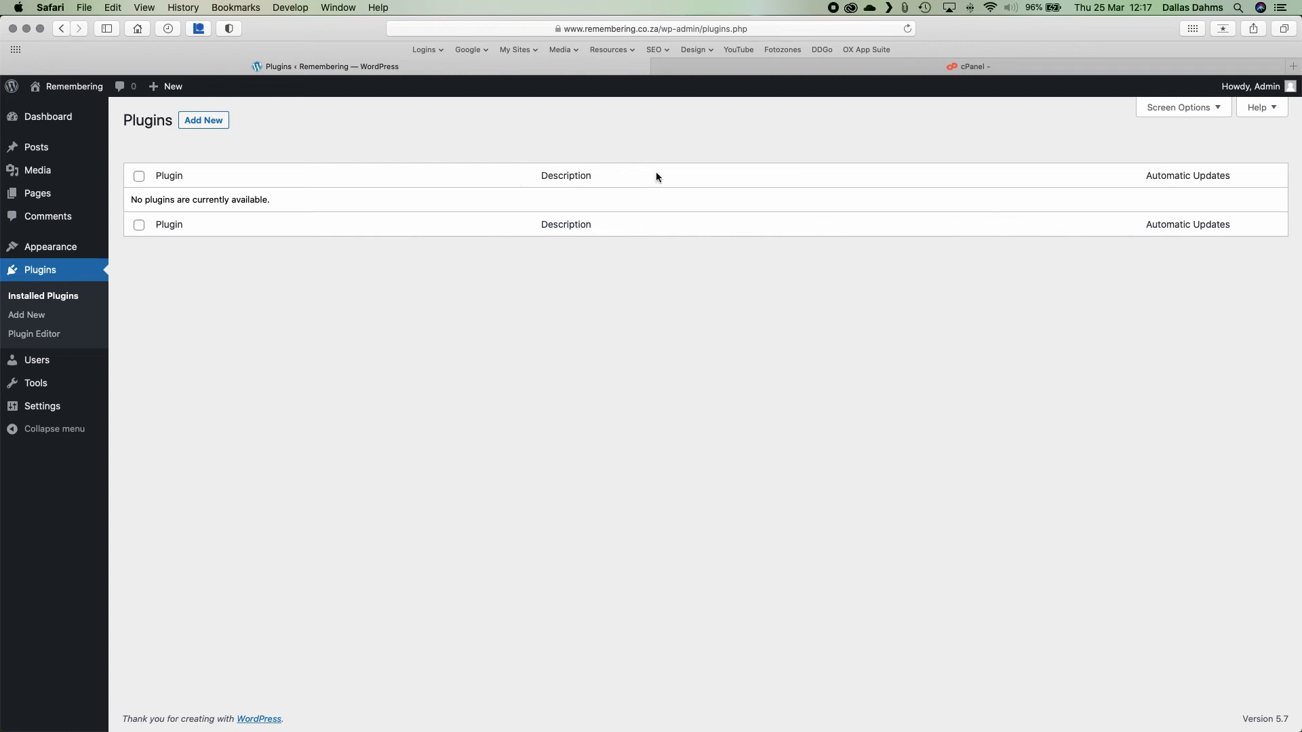
Search the plugin directory for 'com', then install and activate SeedProd's Coming Soon Page plugin.
left_click(212, 123)
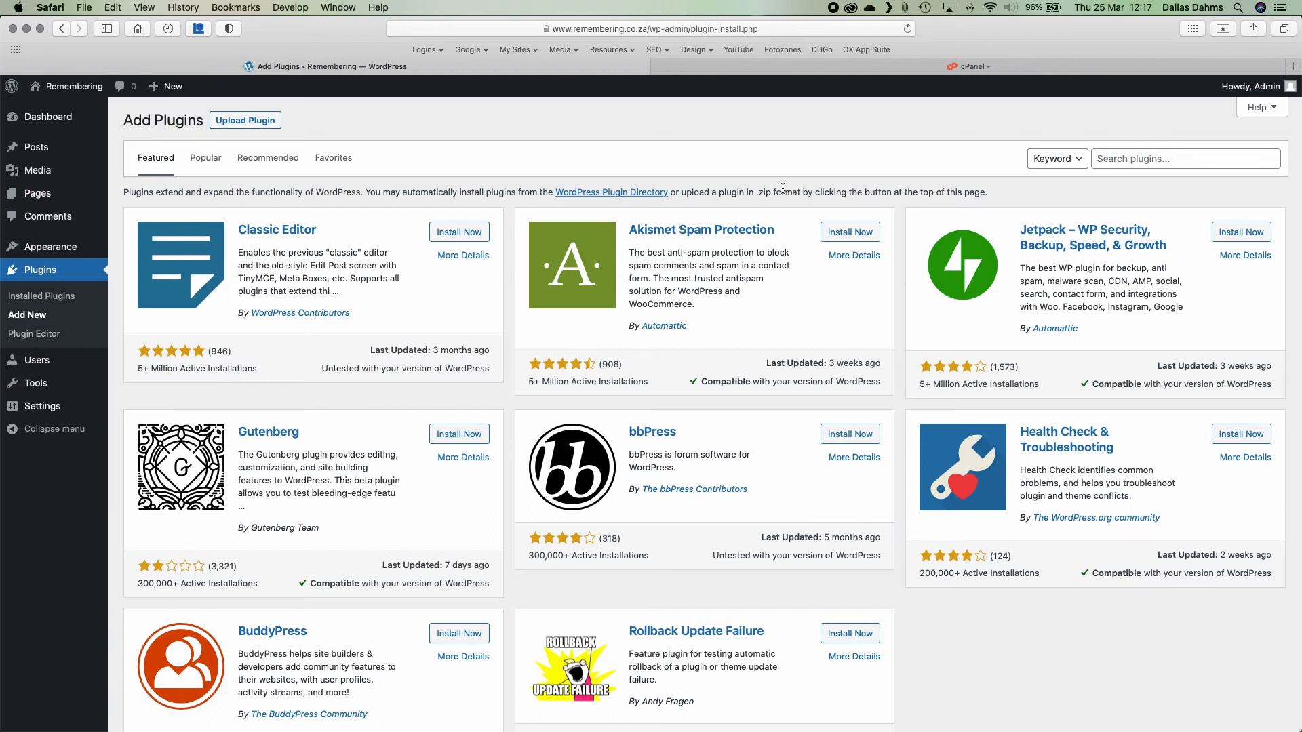
left_click(1131, 162)
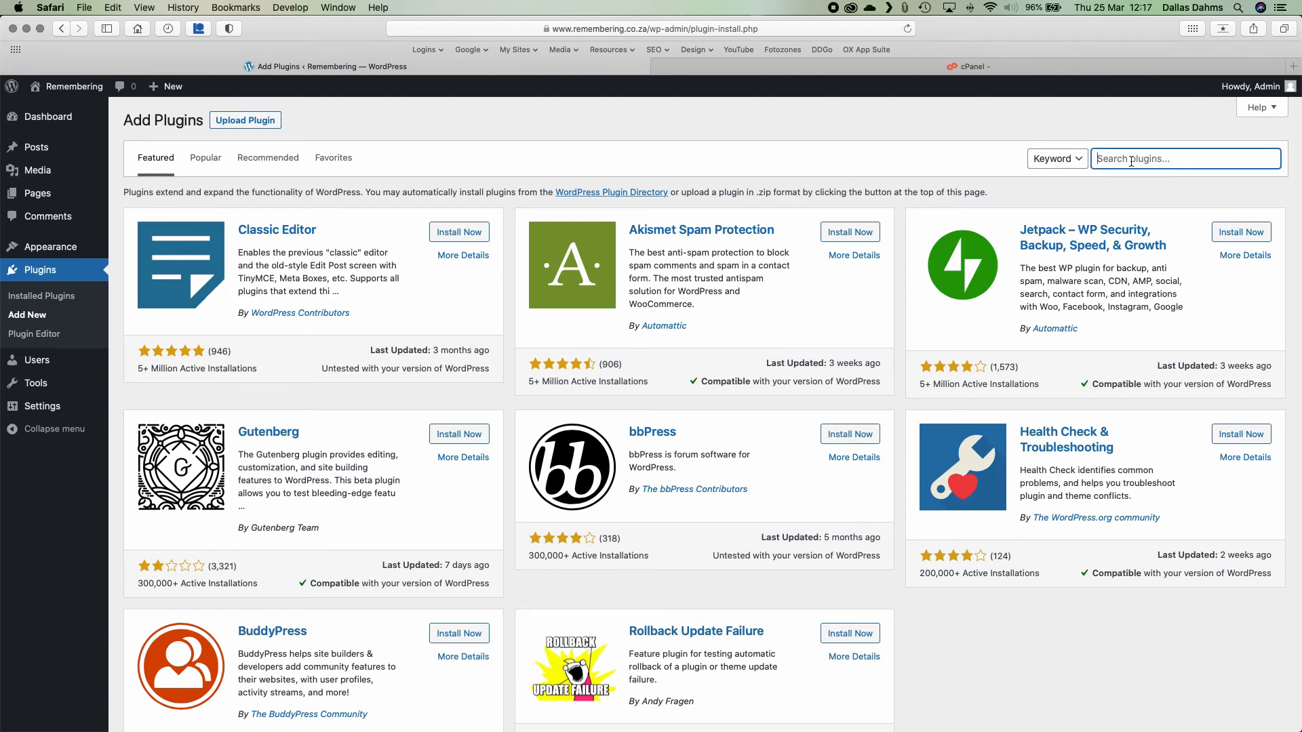
type("coming soon")
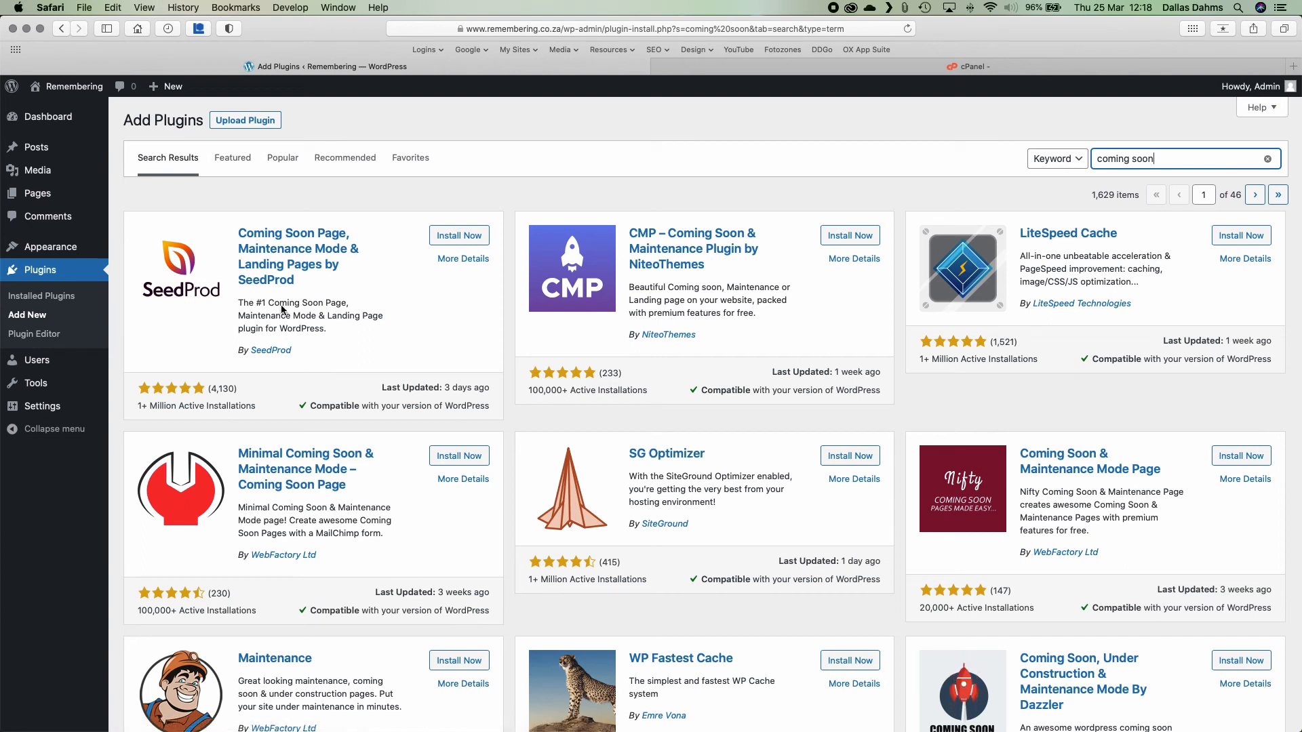
left_click(459, 235)
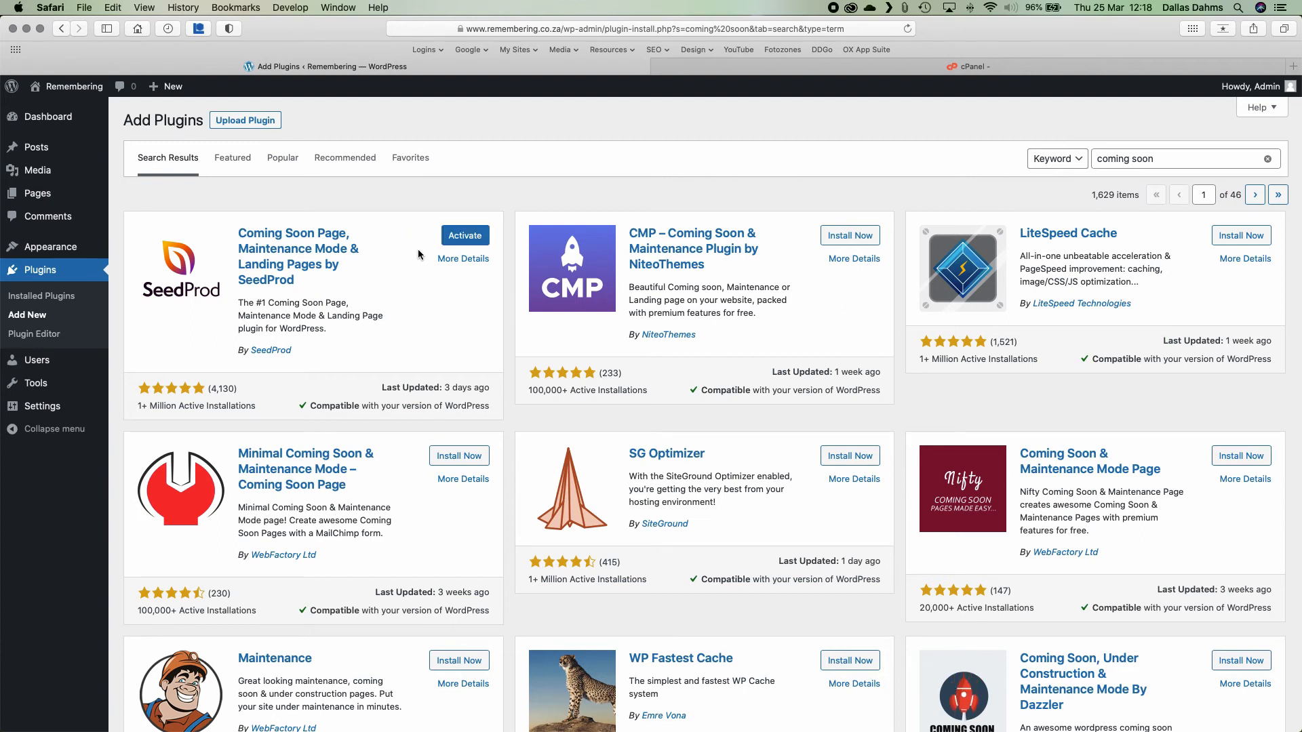
left_click(469, 234)
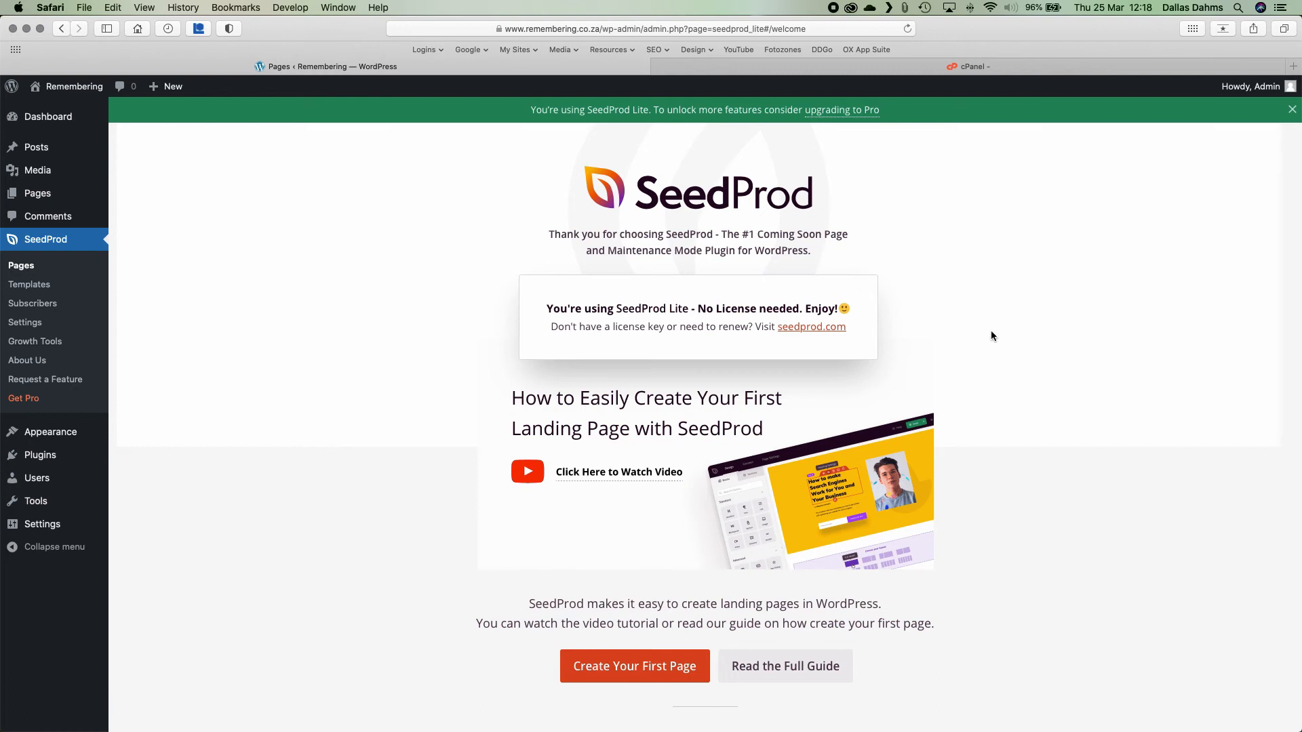
scroll(990, 335, "down", 10)
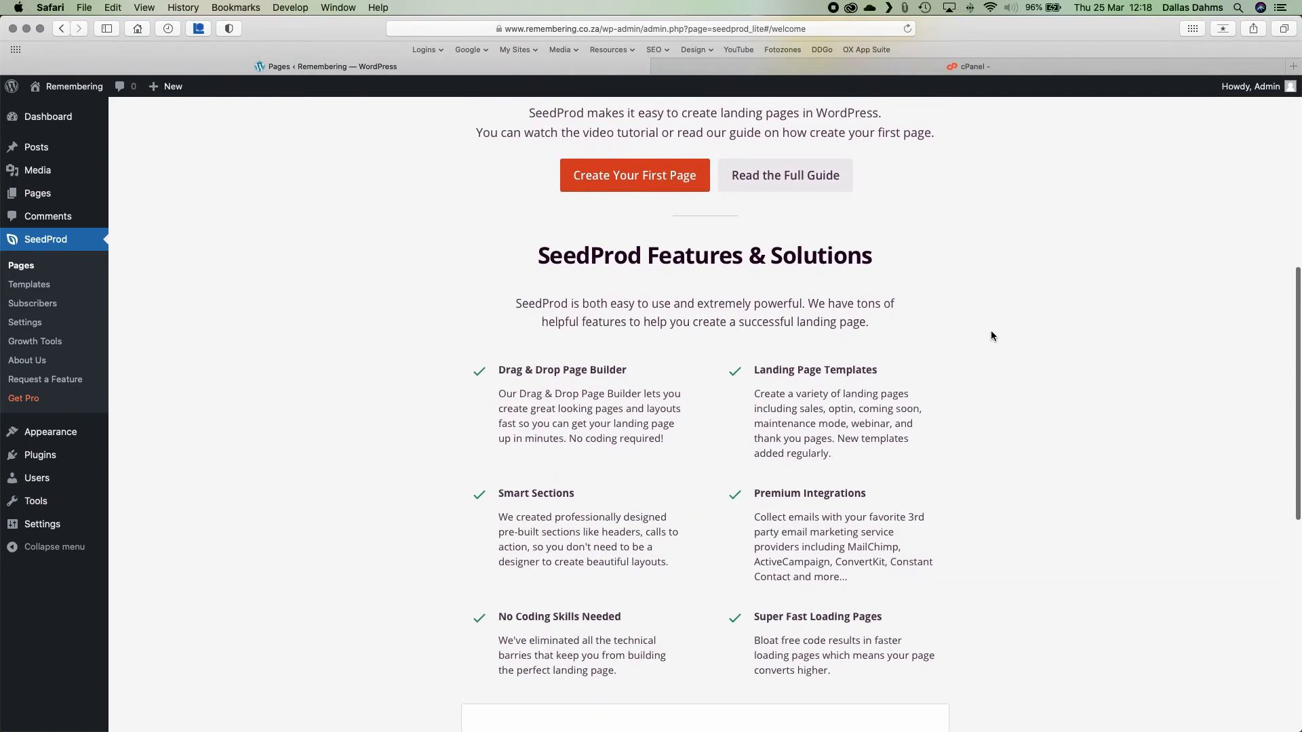
scroll(991, 336, "down", 2)
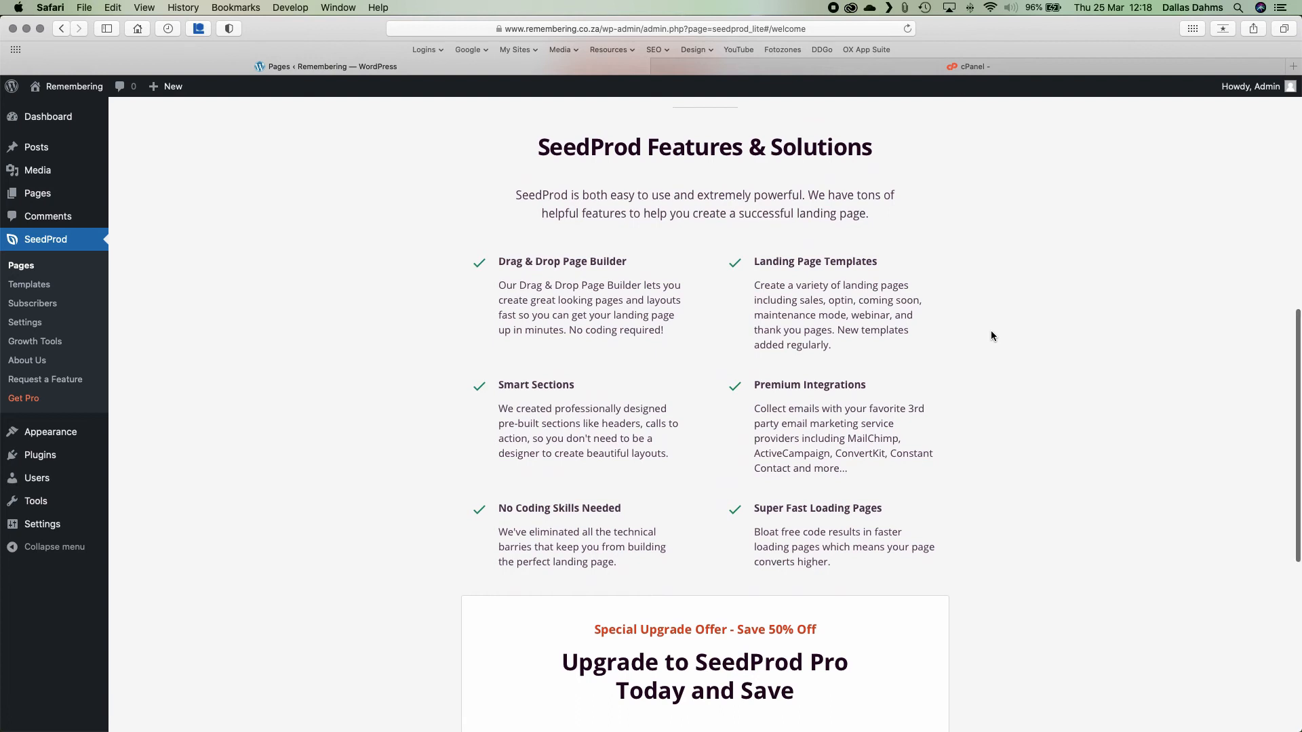
scroll(990, 330, "up", 8)
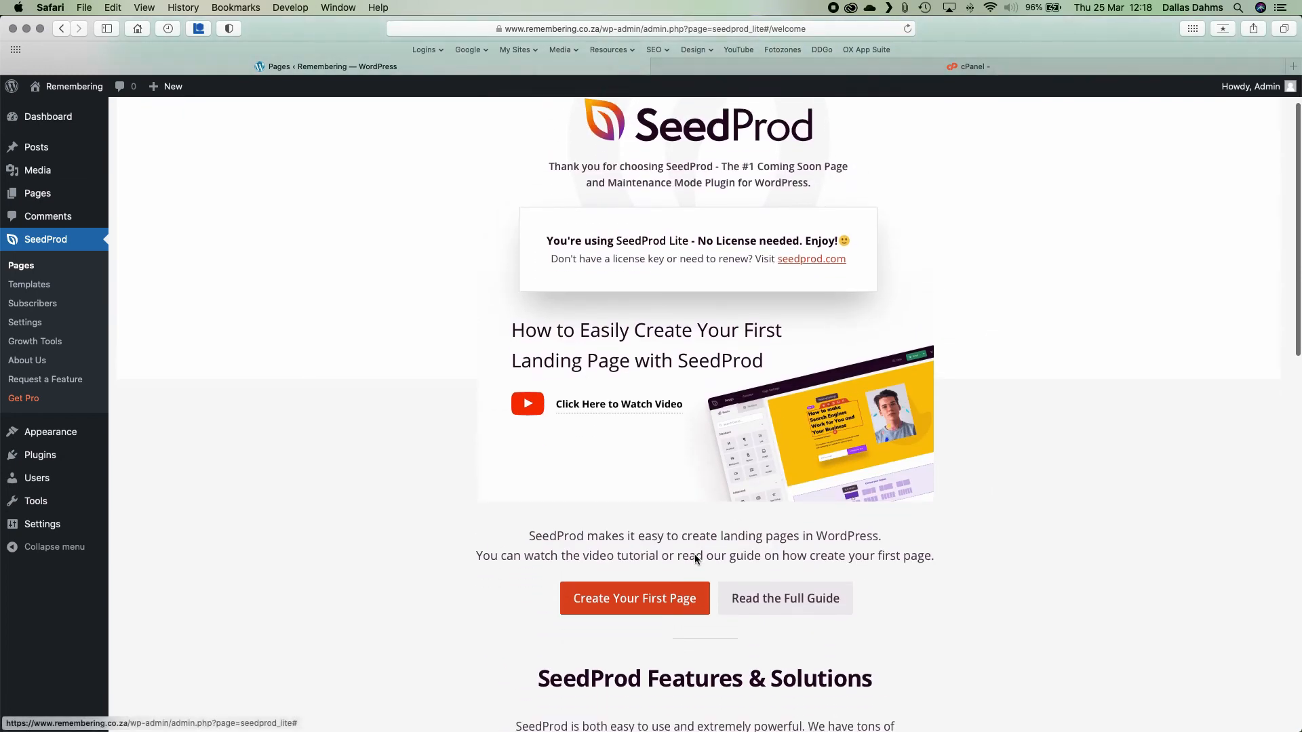
left_click(614, 600)
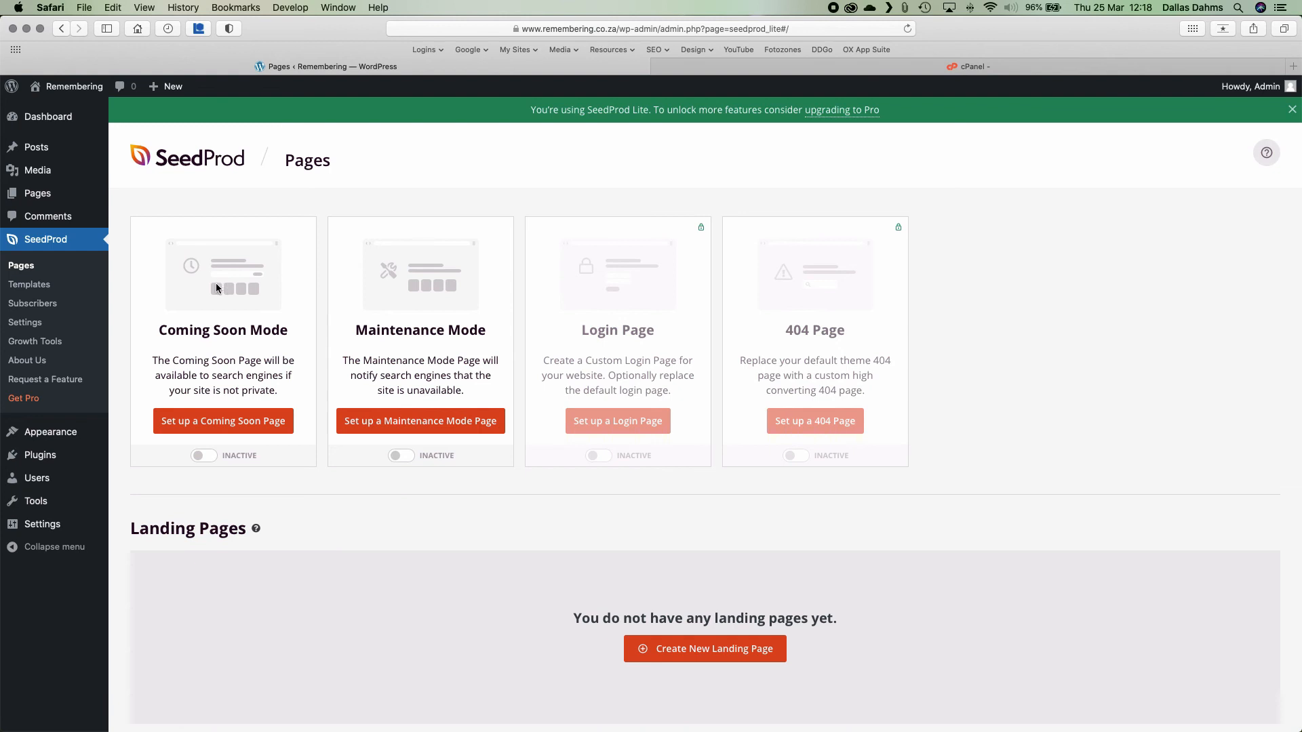
mouse_move(570, 390)
left_click(223, 423)
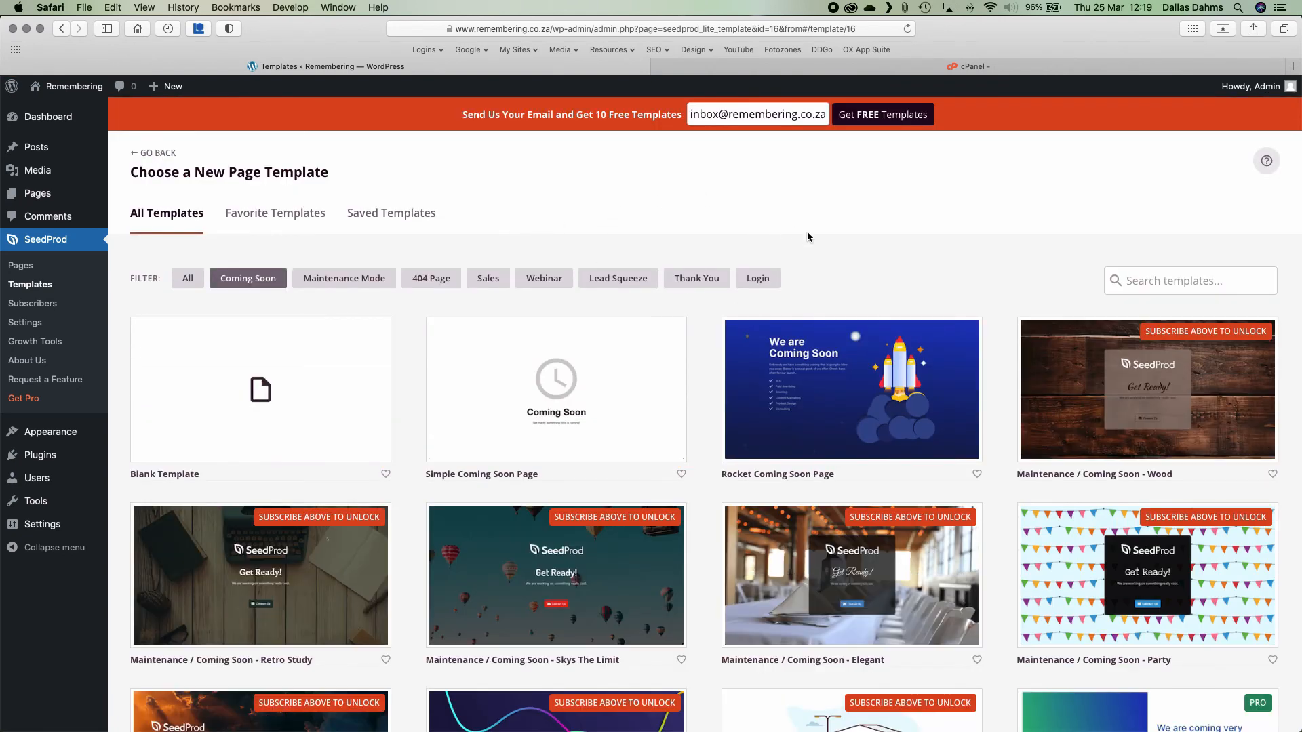
Choose SeedProd's Simple Coming Soon Page template and start editing its 'Coming Soon' headline.
mouse_move(1149, 352)
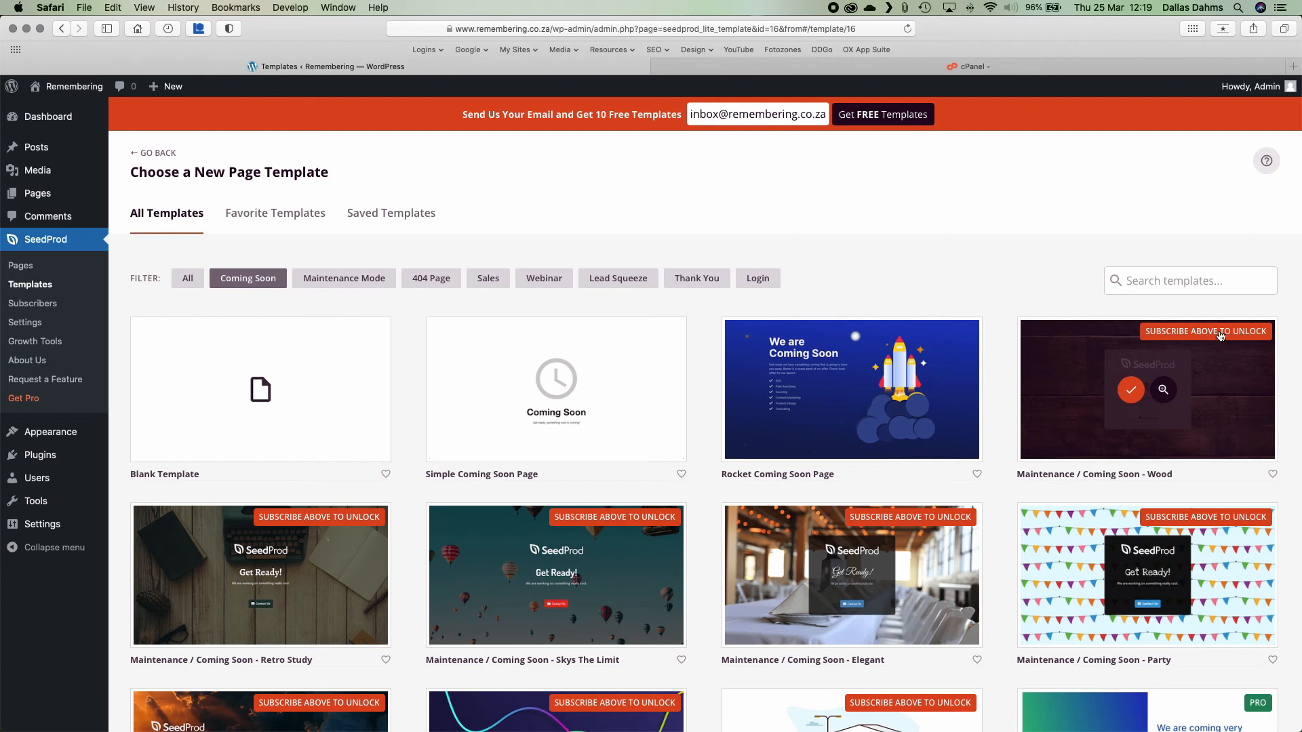
mouse_move(798, 538)
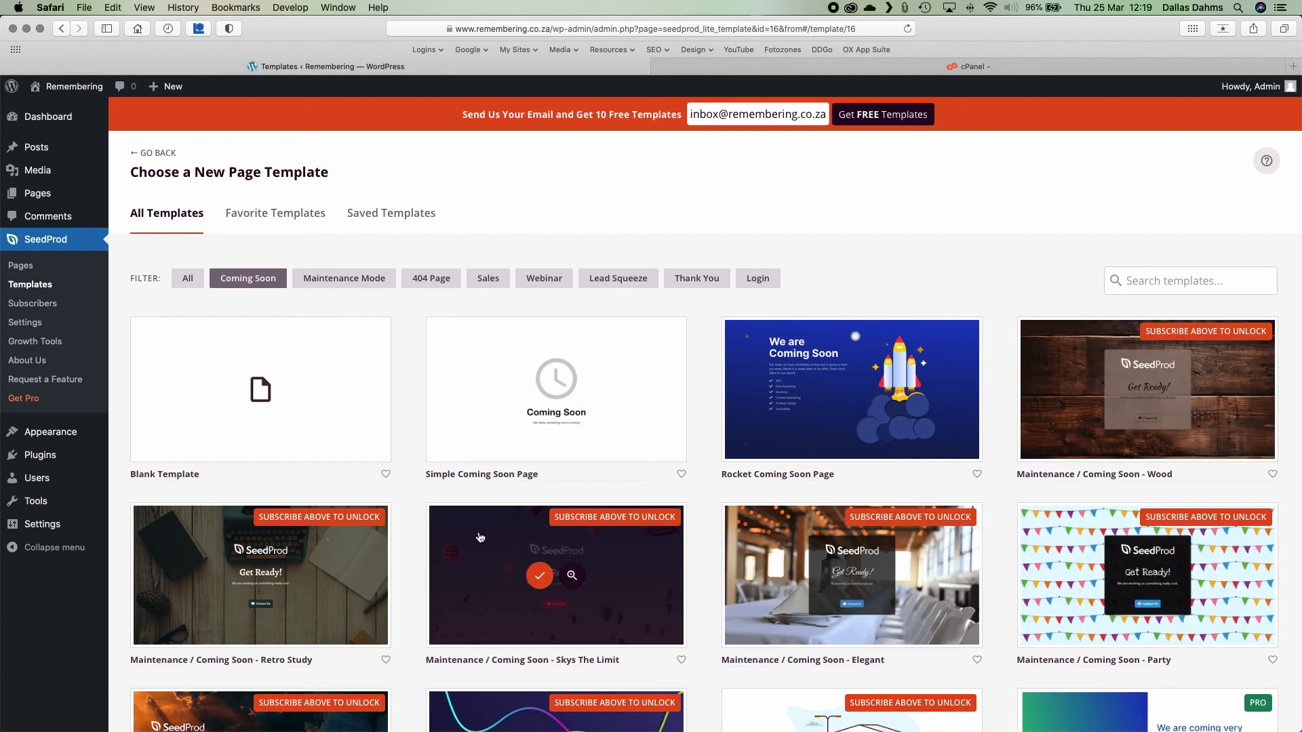
scroll(479, 538, "down", 5)
scroll(480, 538, "up", 5)
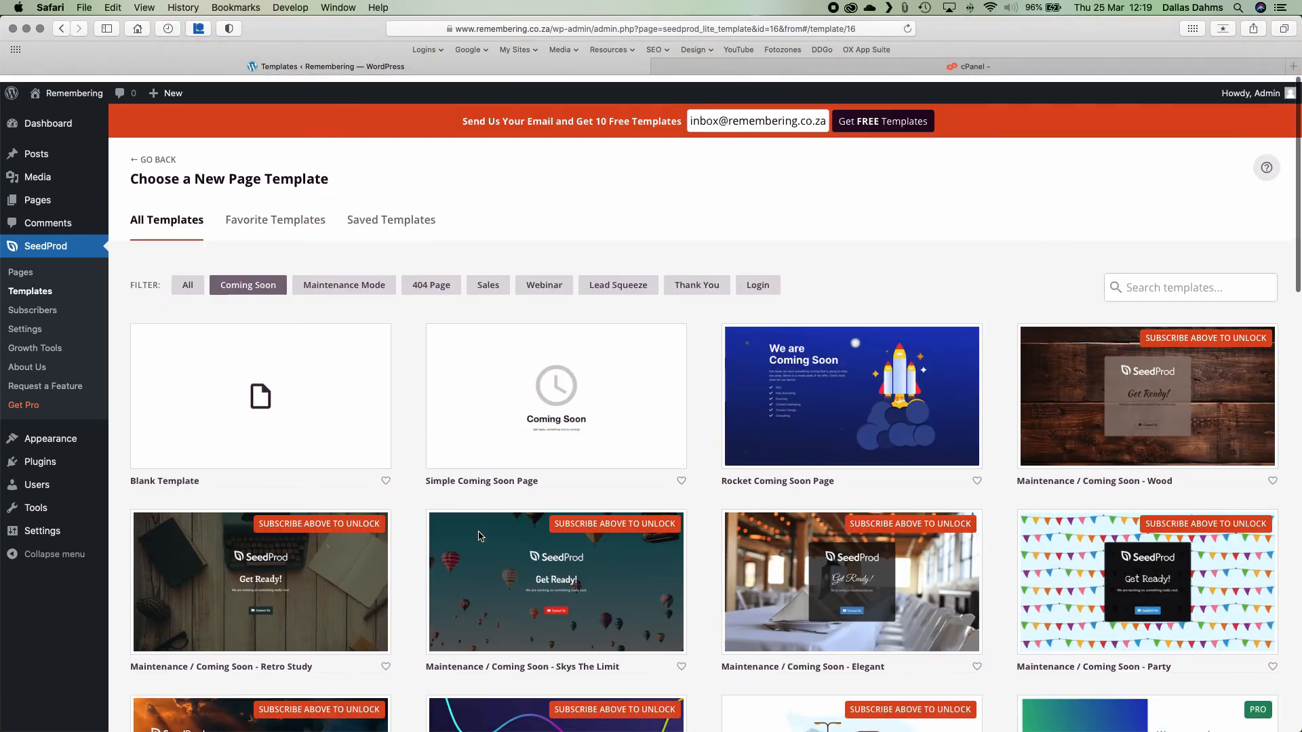
mouse_move(788, 372)
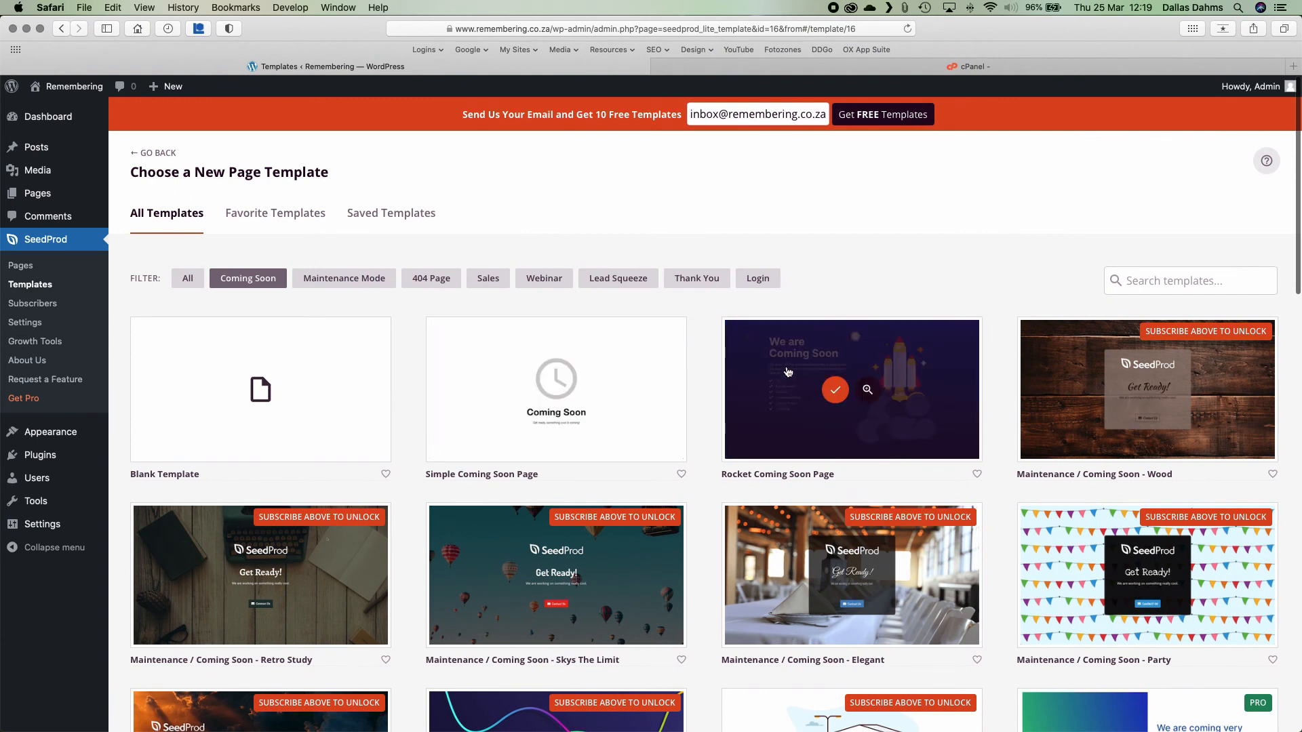
mouse_move(536, 361)
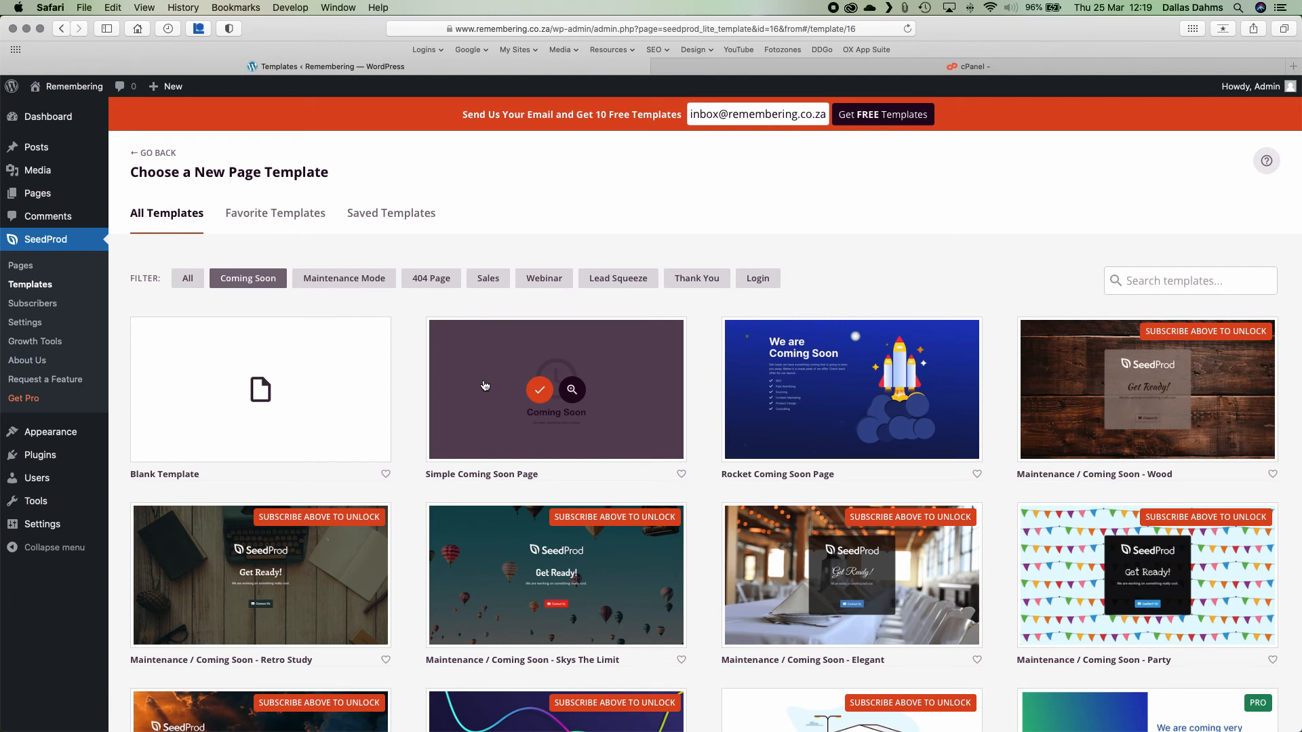
left_click(540, 388)
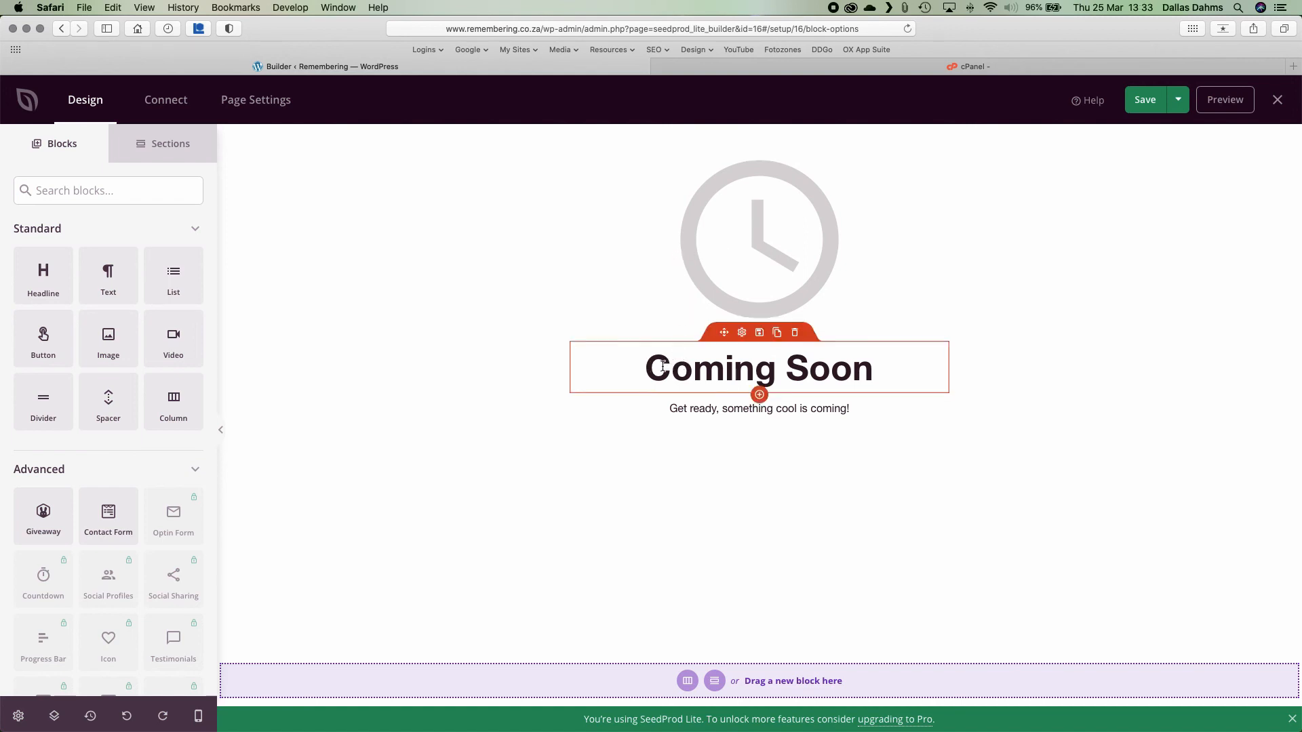
left_click(666, 367)
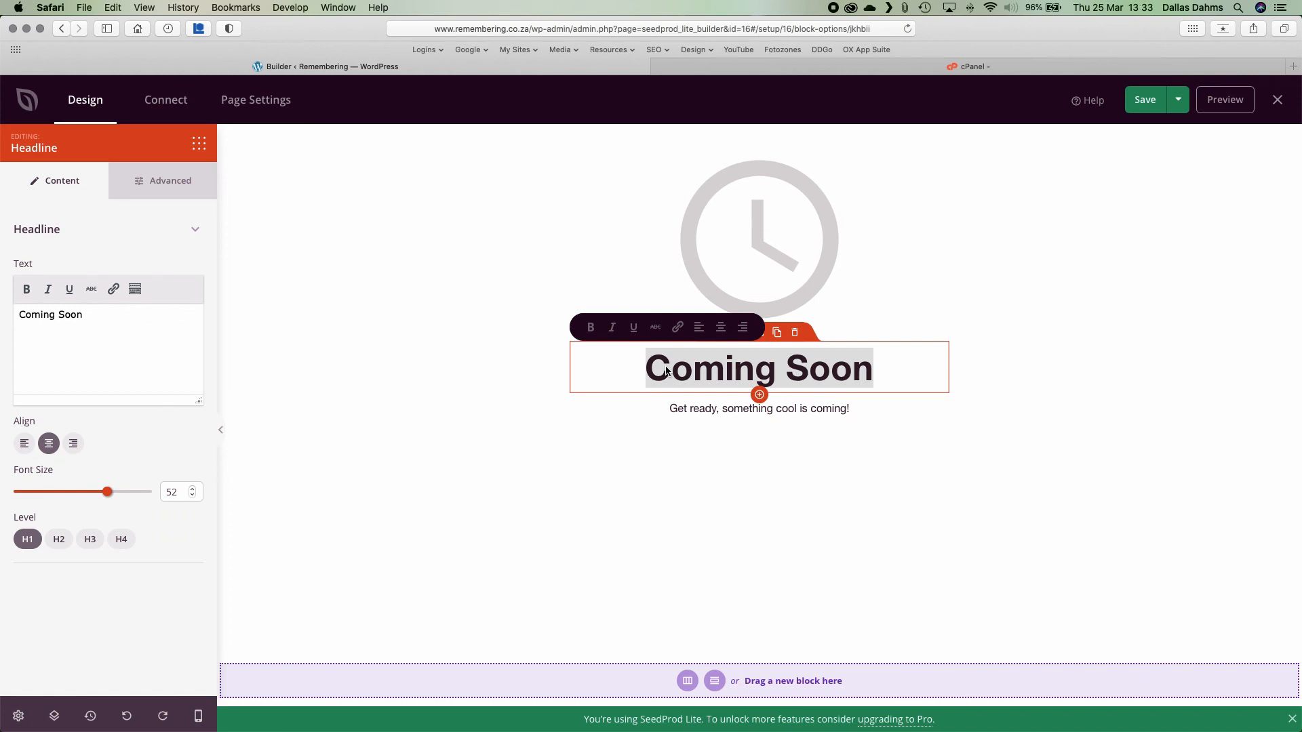
Change the headline to 'remembering.co.za' and the tagline to the author's memoir line, then save and close the builder.
type("remembering.co.za")
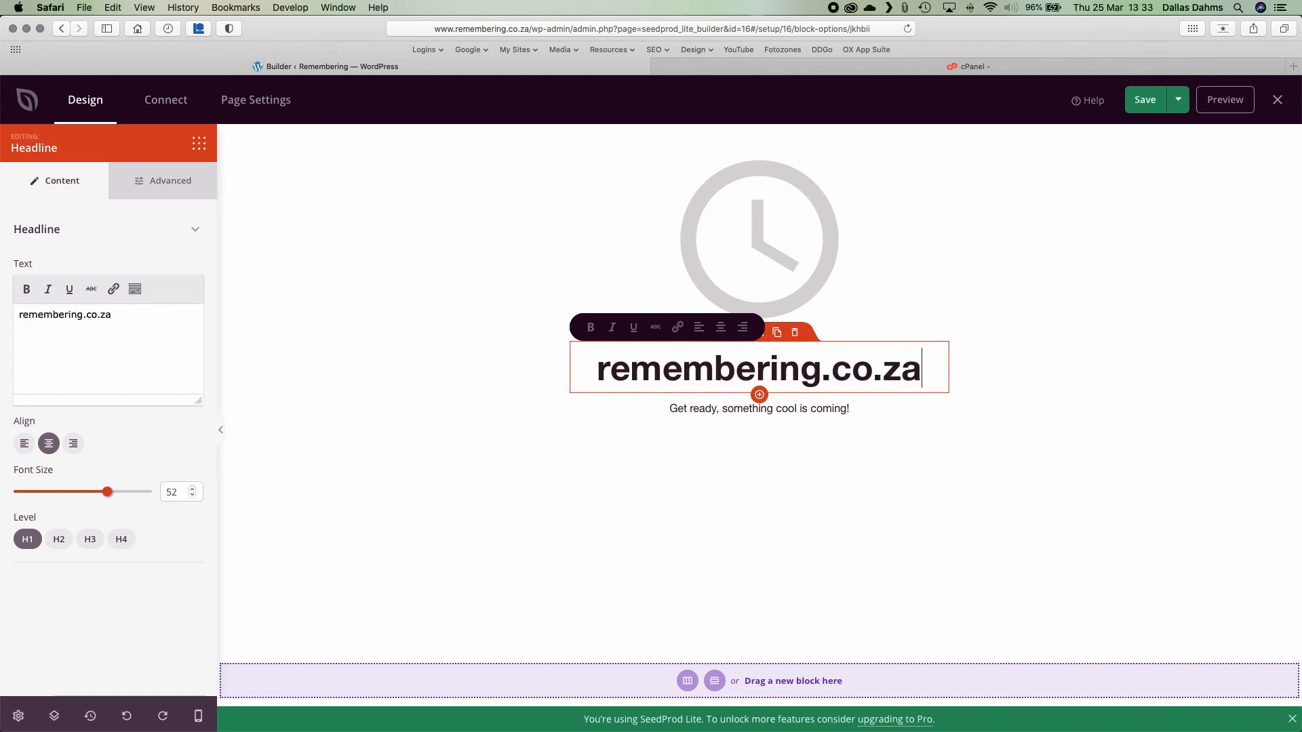
key("super+l")
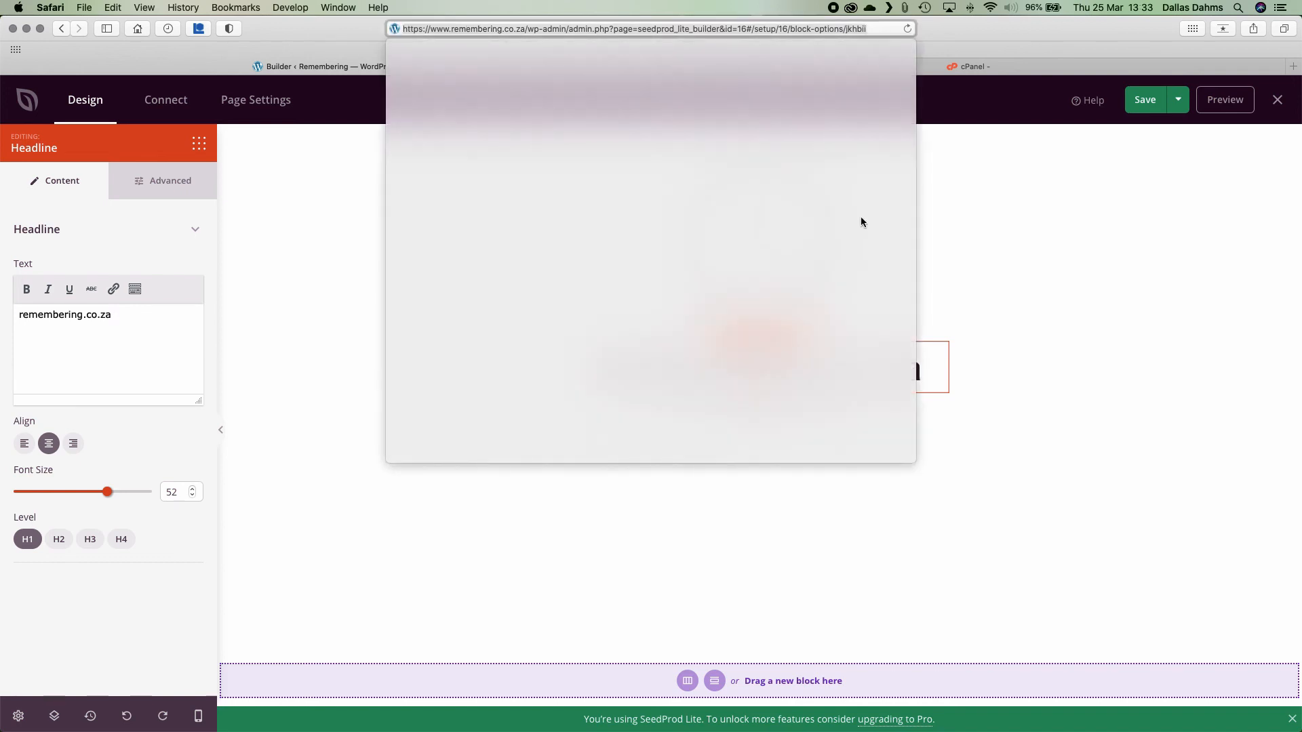
left_click(963, 181)
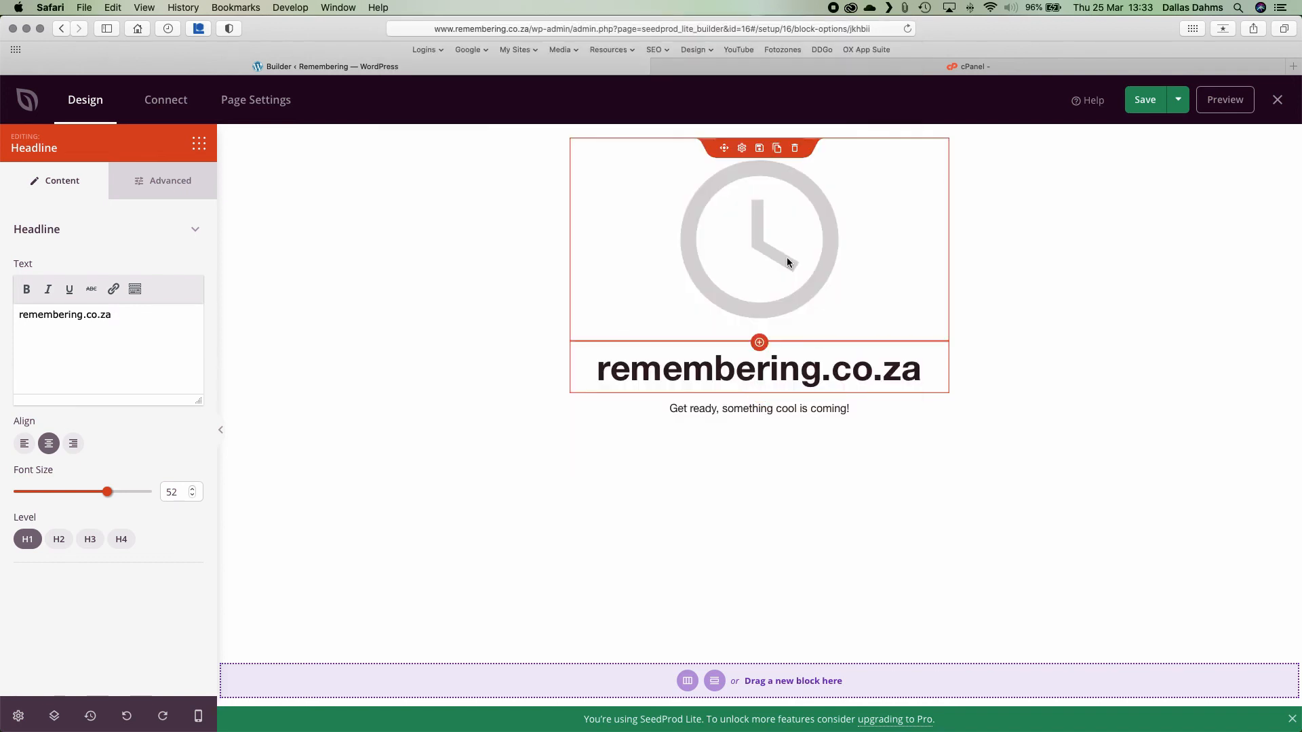
left_click(691, 410)
triple_click(694, 411)
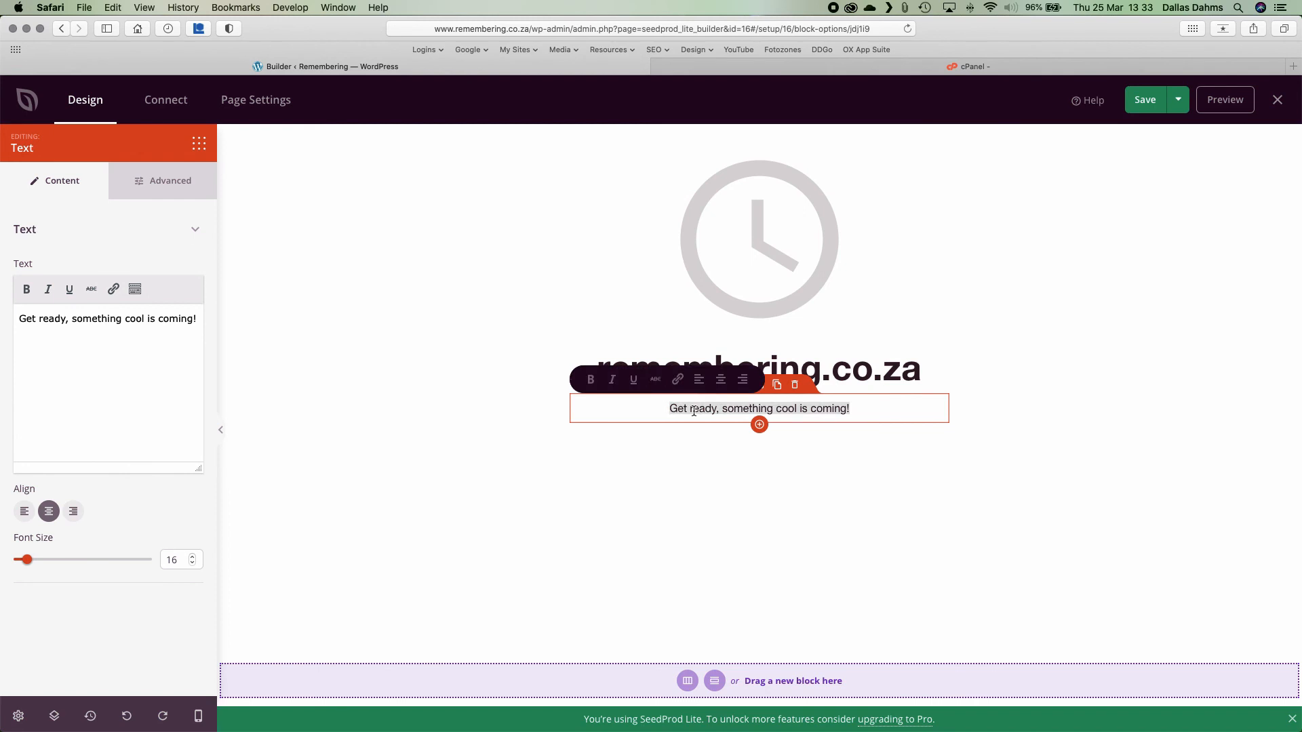
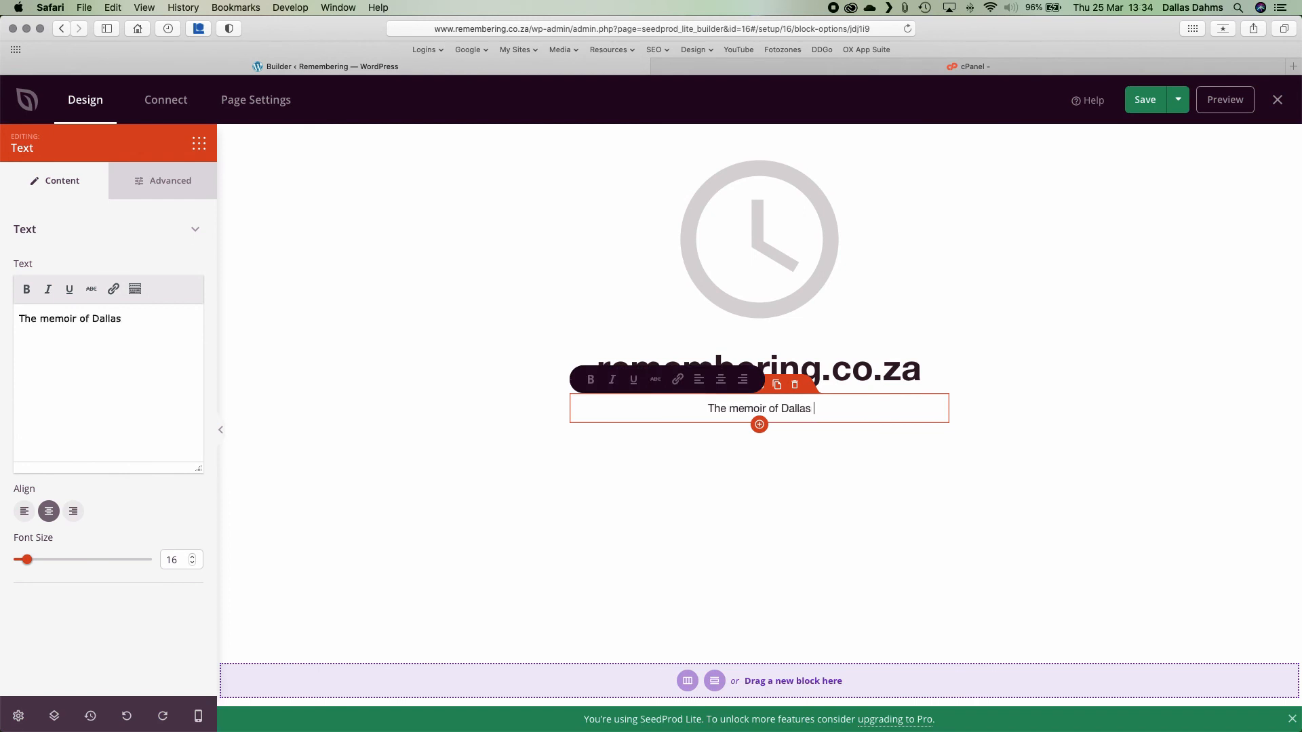
type("will ")
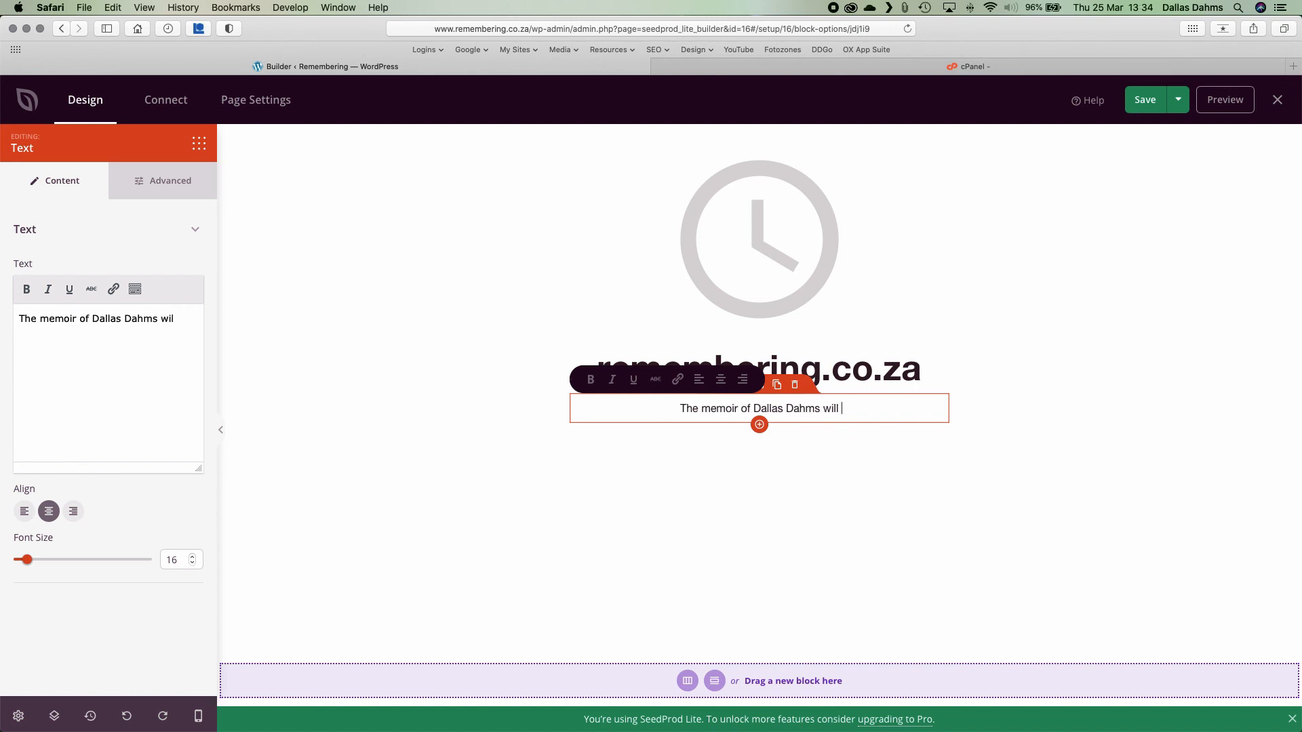
type("live here.")
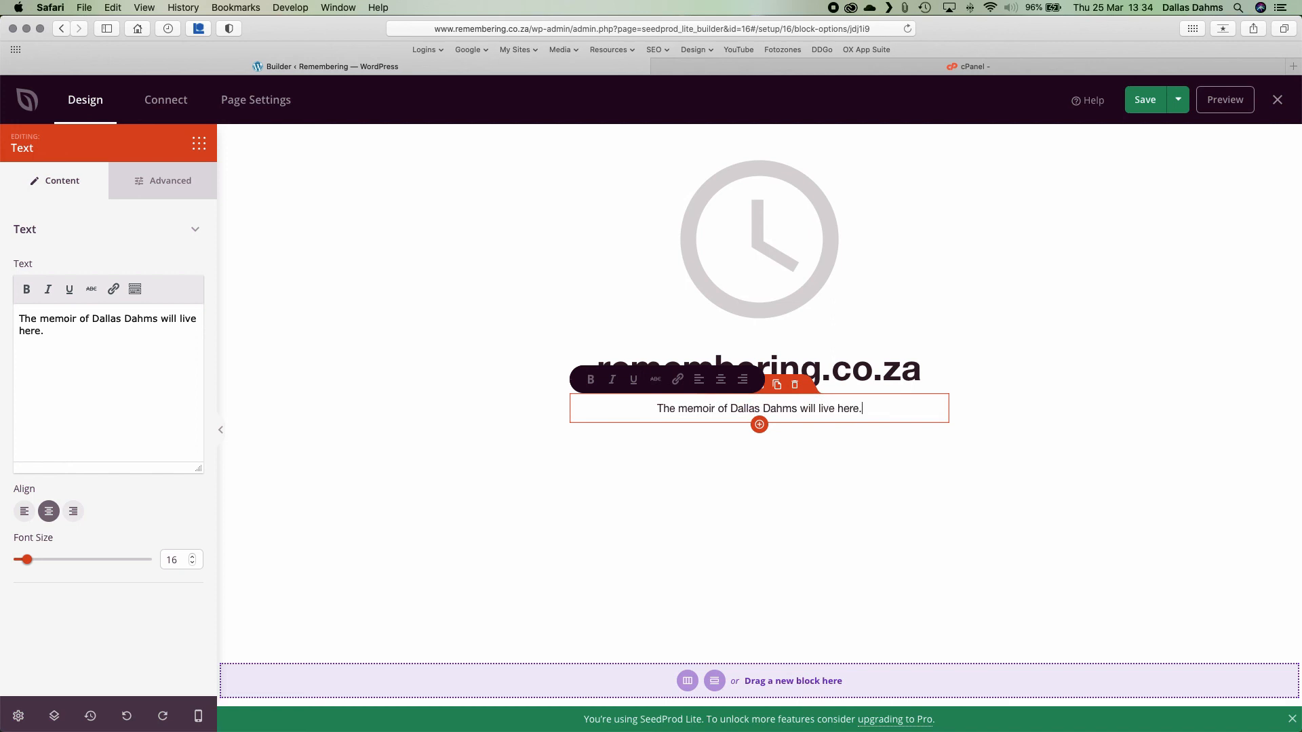
left_click(850, 485)
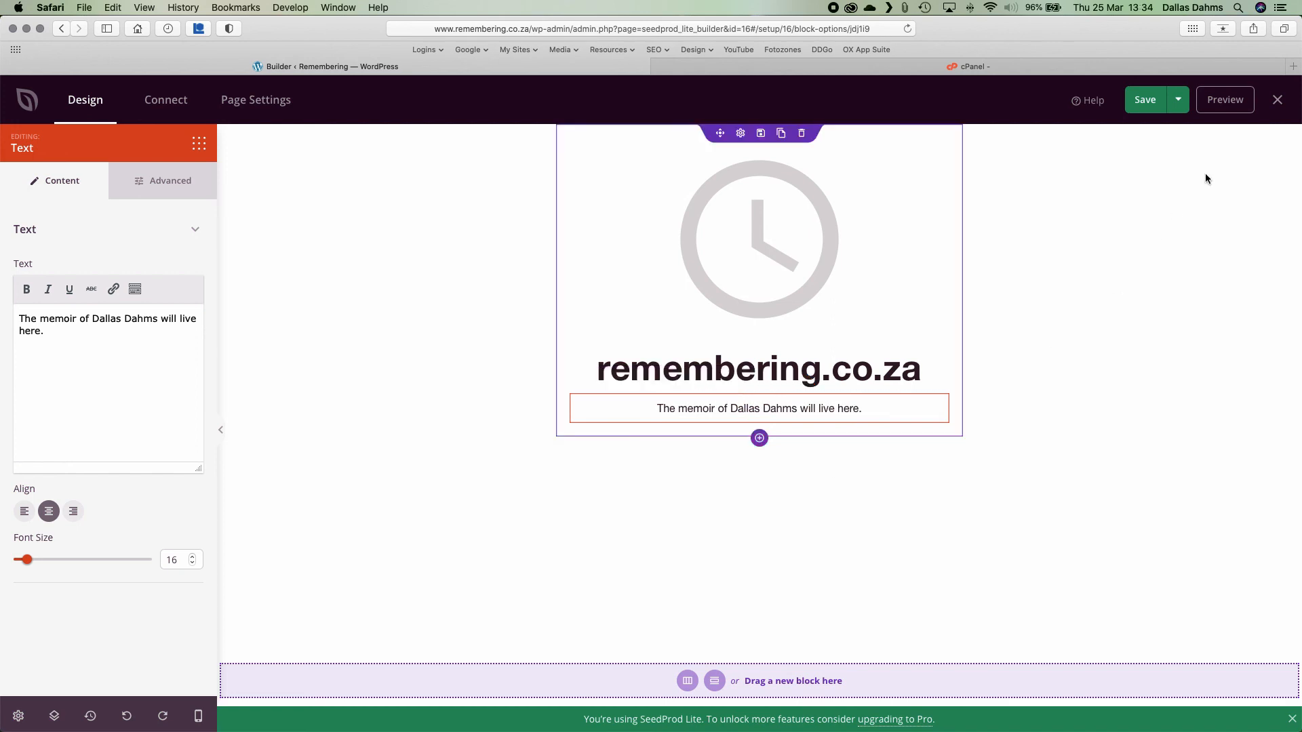
left_click(1152, 102)
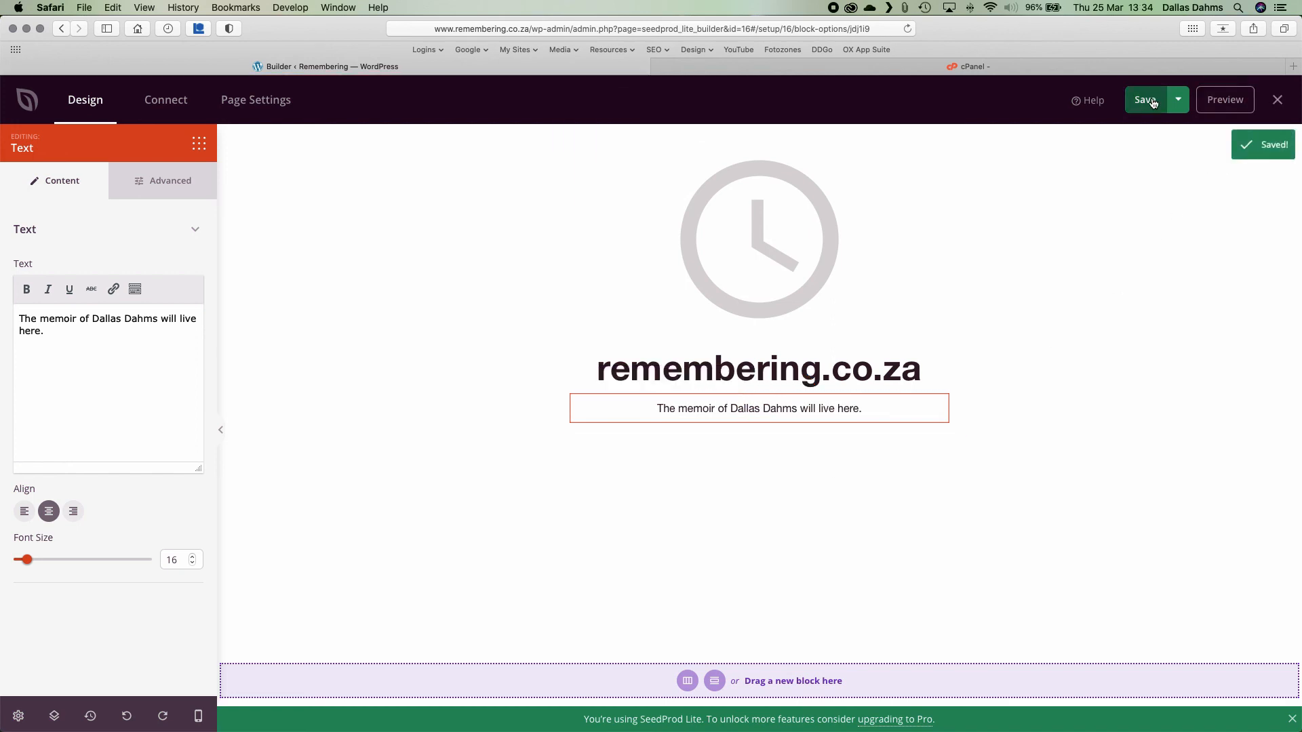
left_click(1277, 101)
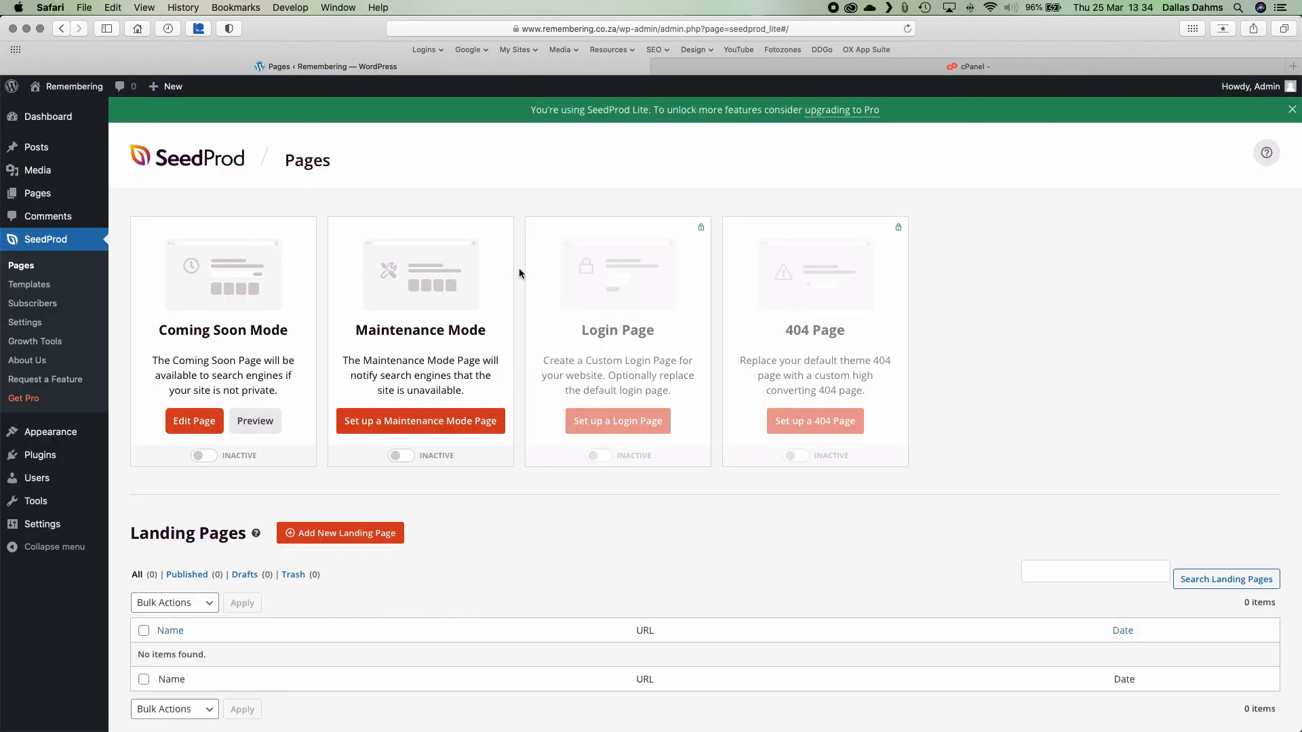
Switch SeedProd's Coming Soon Mode toggle to ACTIVE.
left_click(207, 457)
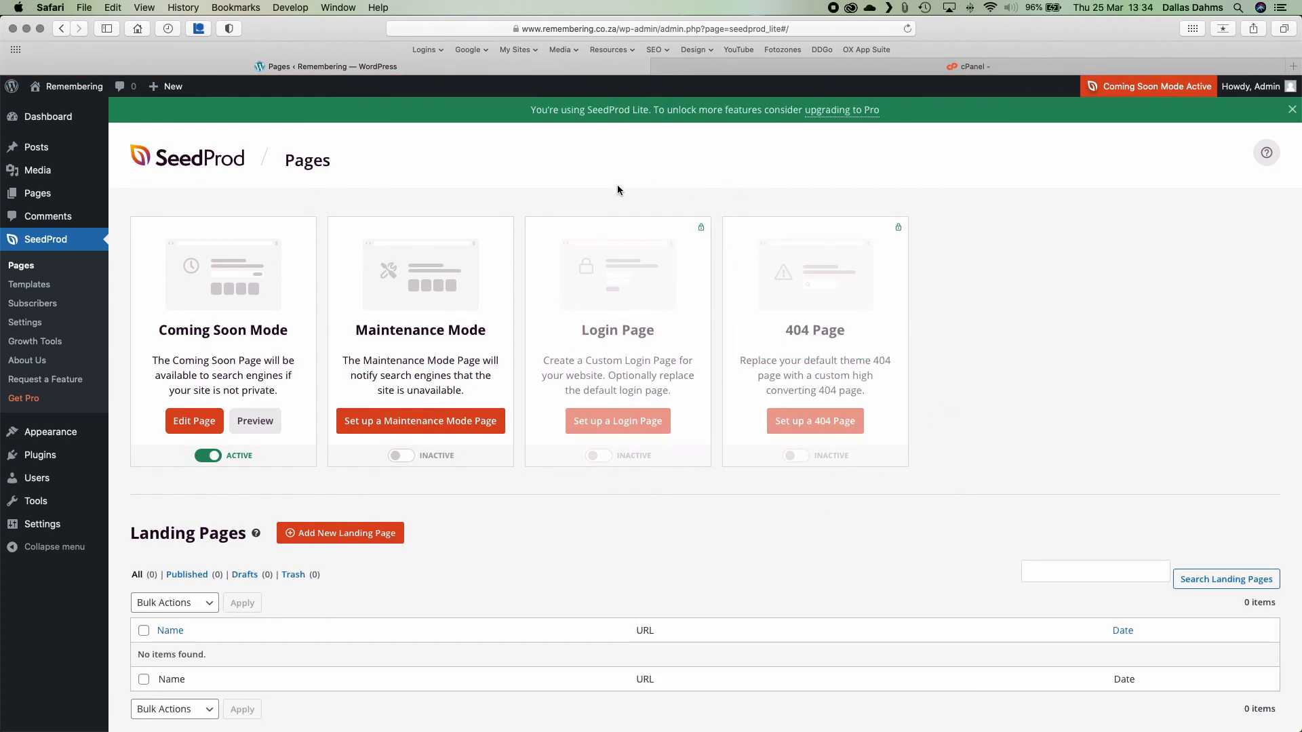
Log out of the admin, visit the Remembering homepage and reload it to see the coming-soon page.
mouse_move(58, 98)
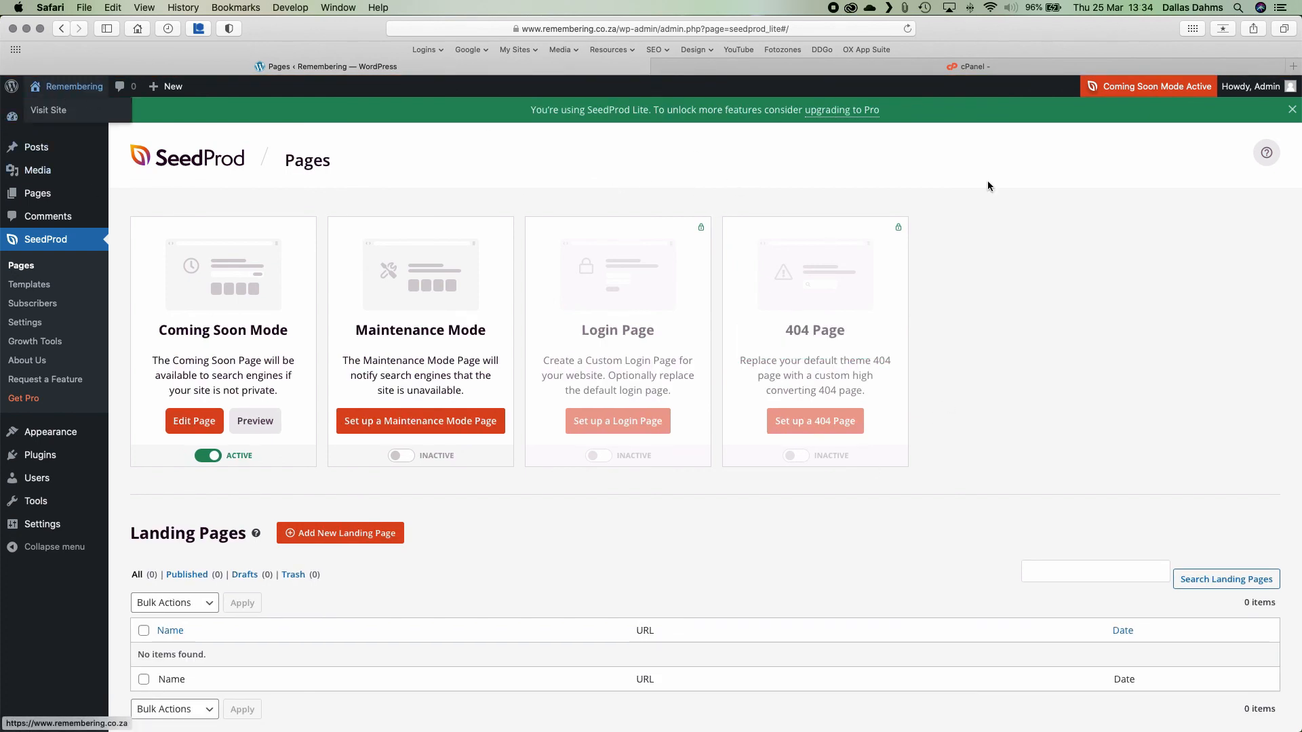
mouse_move(1225, 91)
left_click(1209, 156)
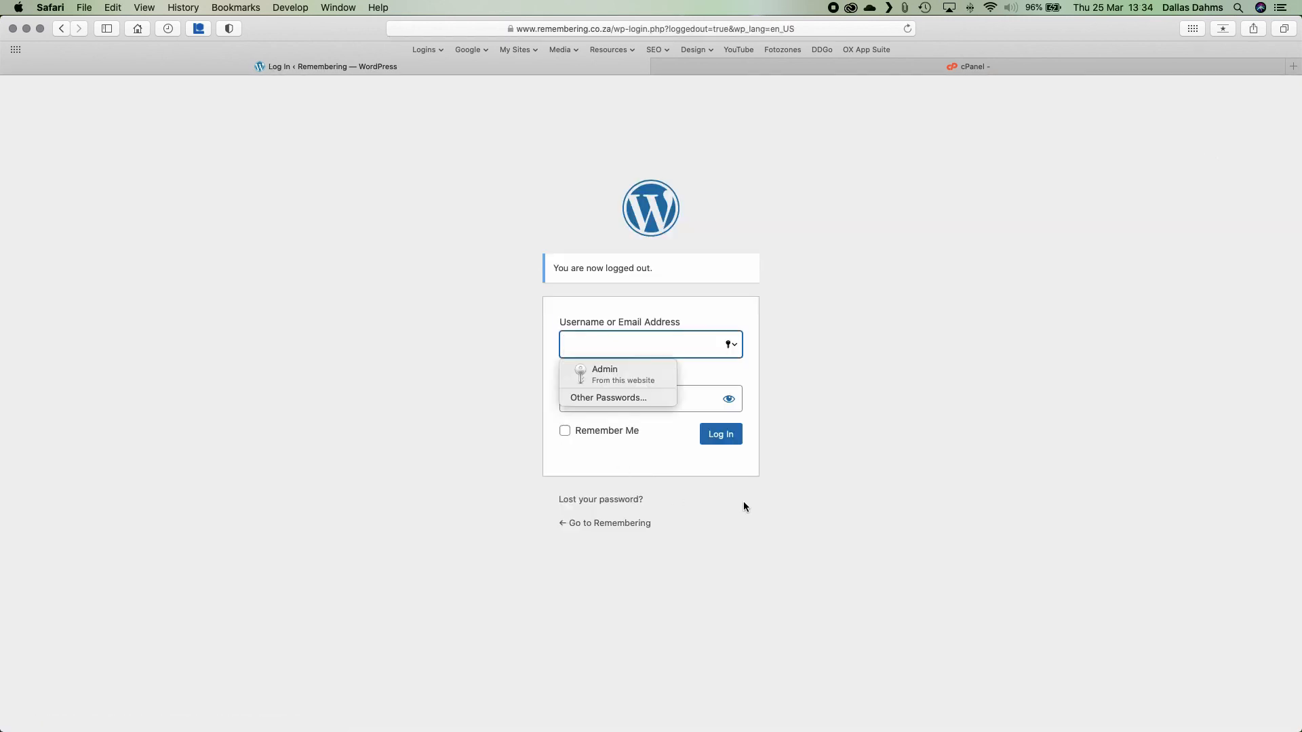
left_click(743, 507)
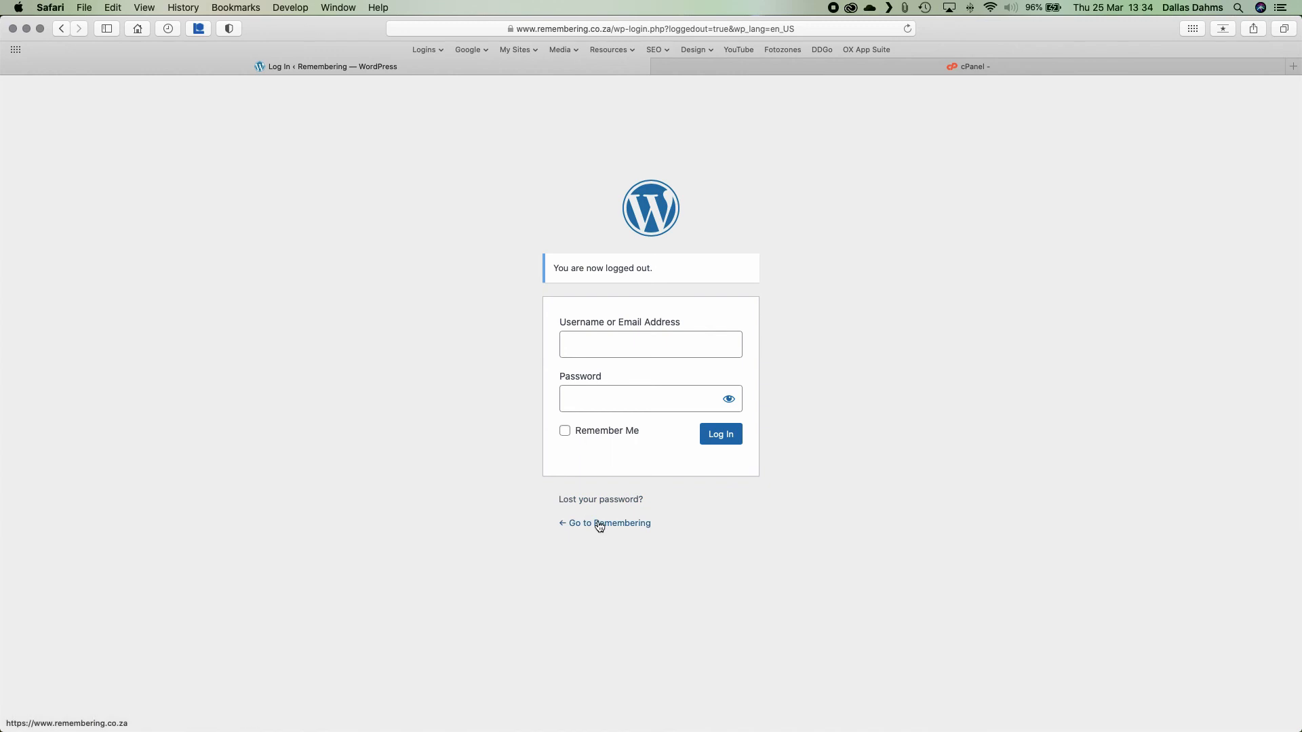
left_click(599, 524)
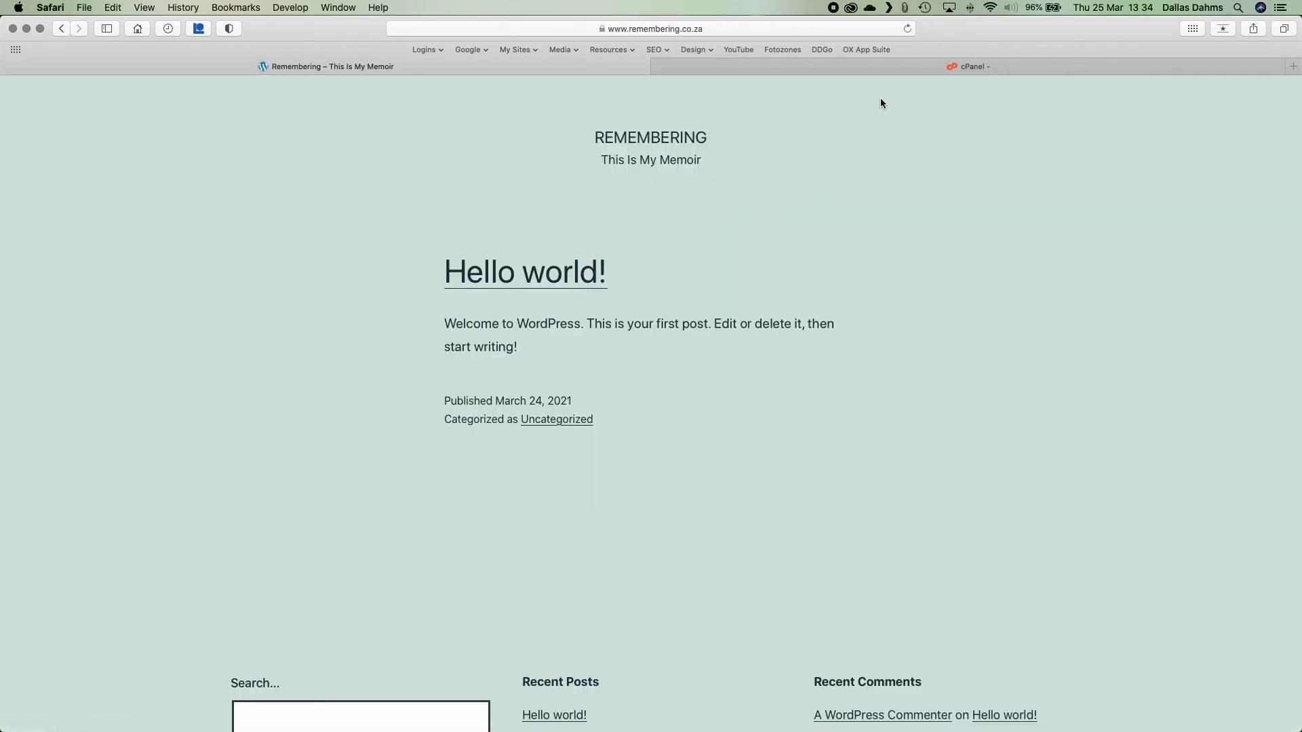
left_click(907, 29)
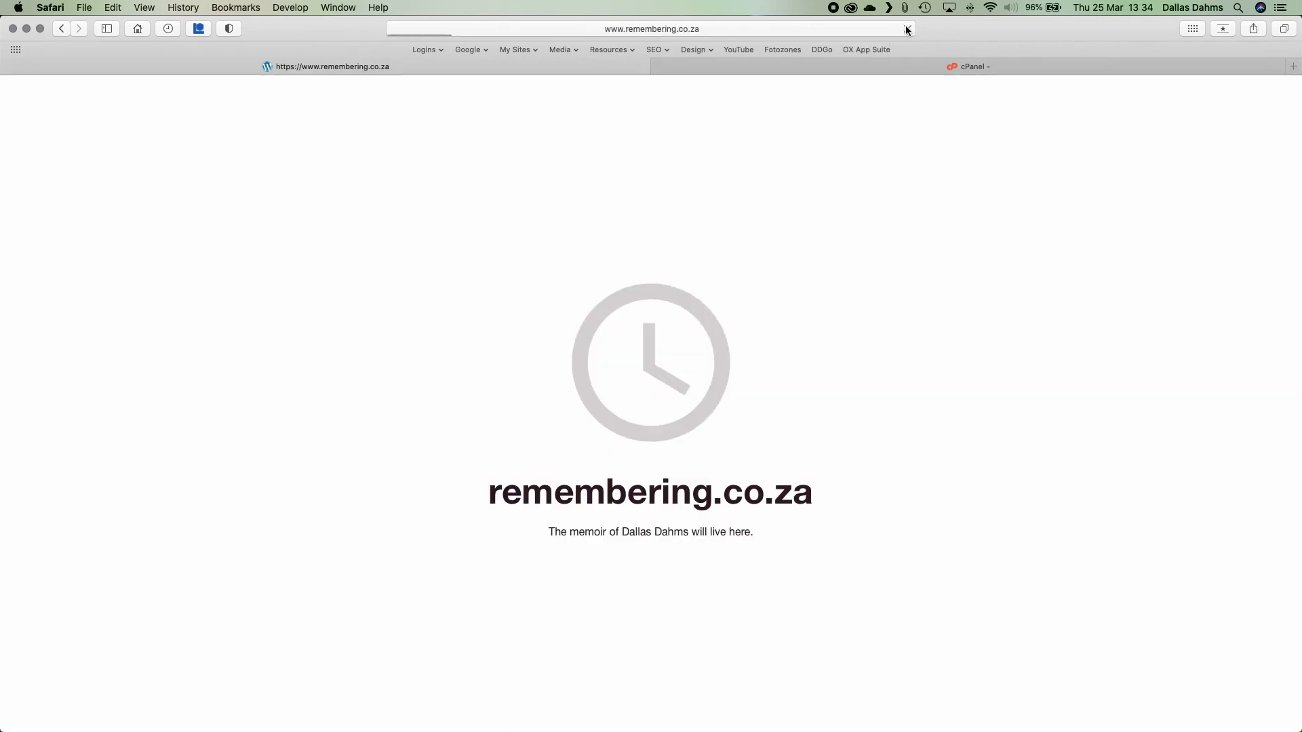